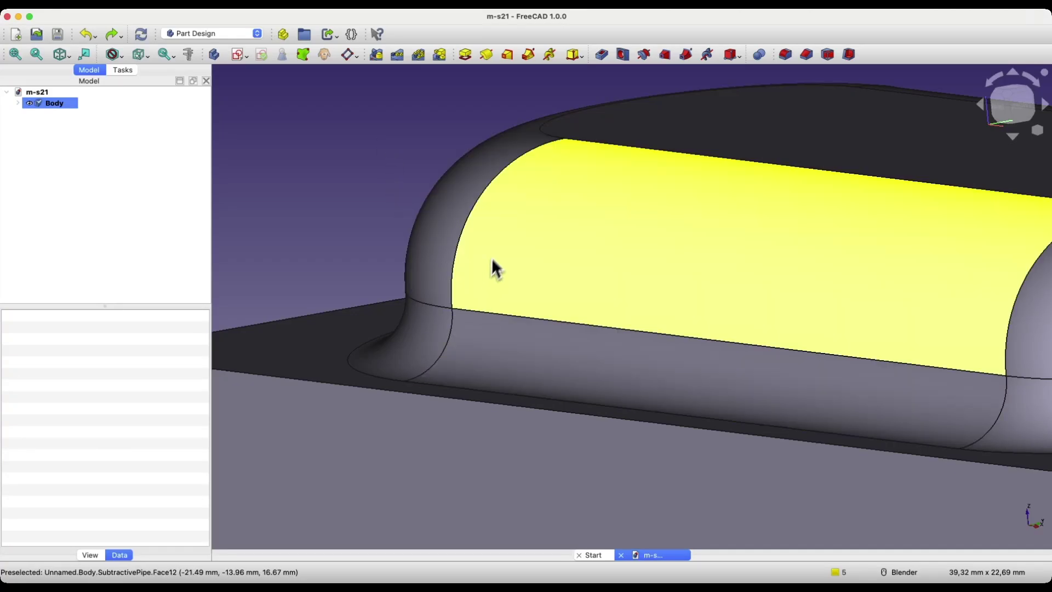
- Inspect the finished sample part from a few angles, then close it
{"action": "scroll", "coordinate": [494, 257], "scroll_direction": "down", "scroll_amount": 5}
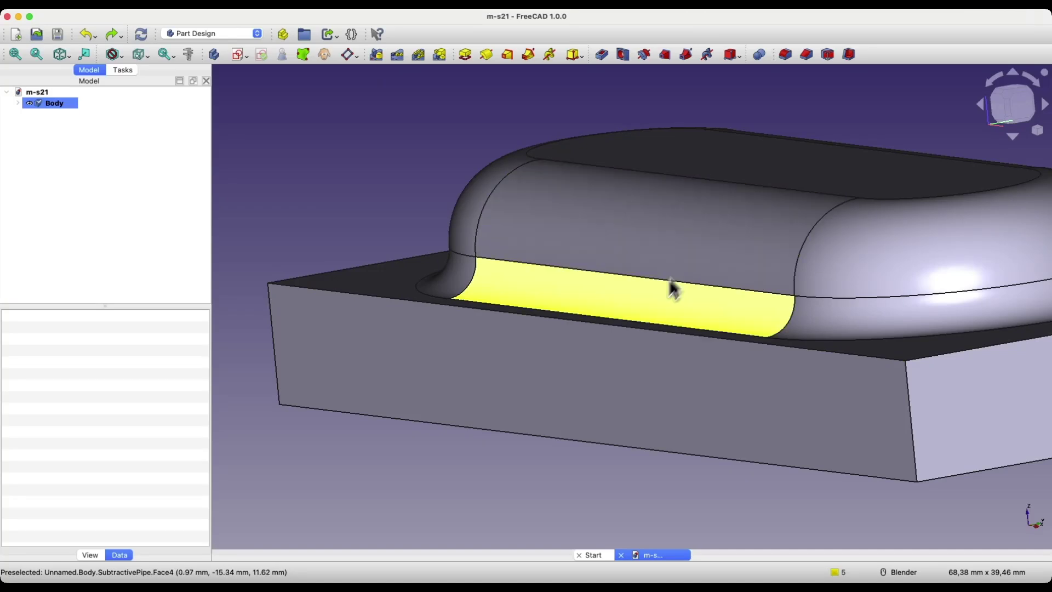
{"action": "middle_click_drag", "start_coordinate": [656, 277], "coordinate": [721, 291]}
{"action": "scroll", "coordinate": [763, 260], "scroll_direction": "up", "scroll_amount": 3}
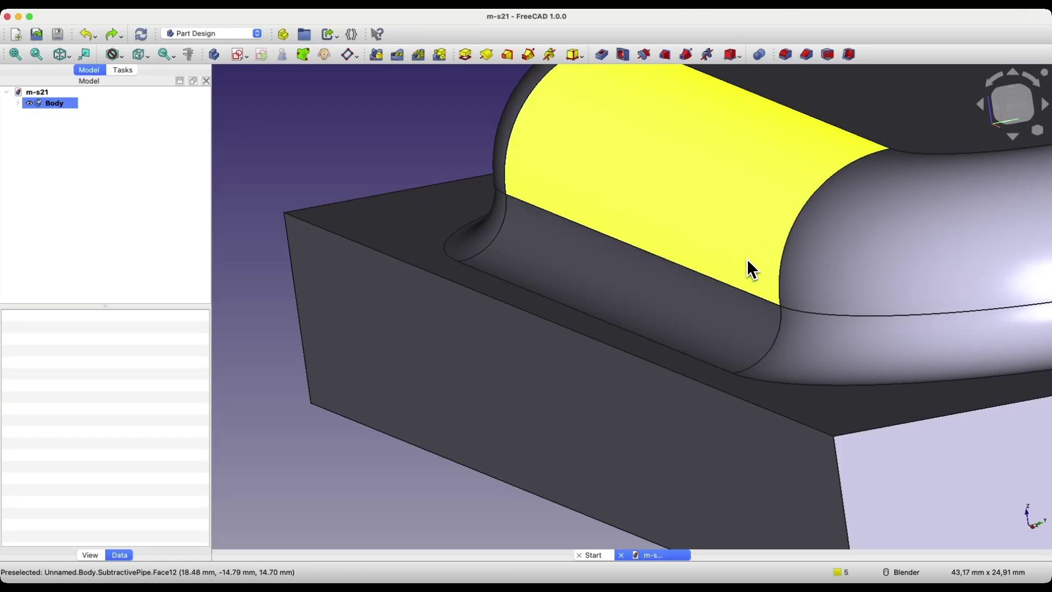
{"action": "scroll", "coordinate": [747, 261], "scroll_direction": "up", "scroll_amount": 4}
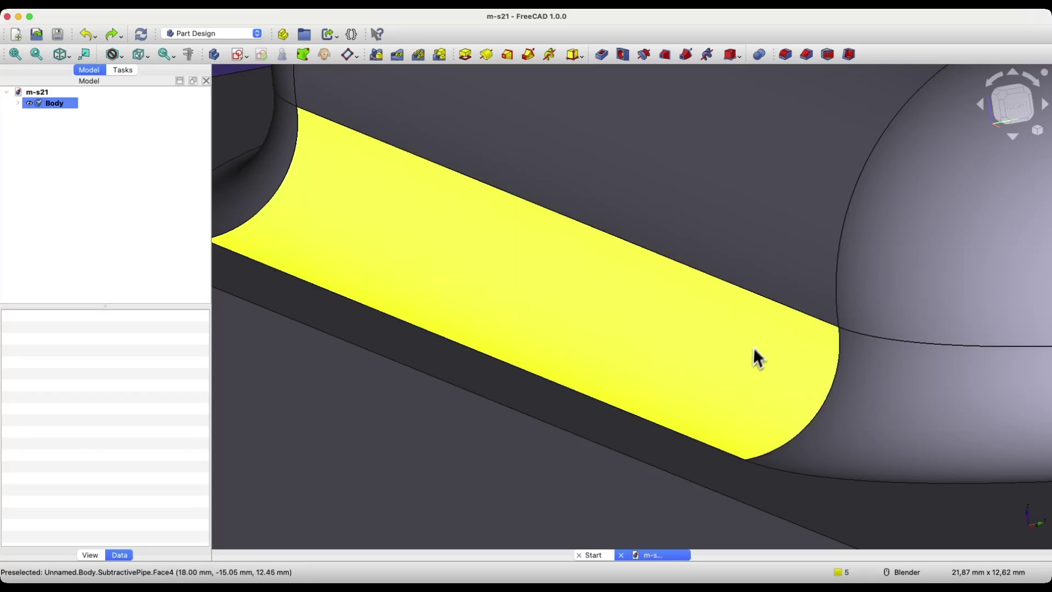
{"action": "scroll", "coordinate": [705, 347], "scroll_direction": "down", "scroll_amount": 6}
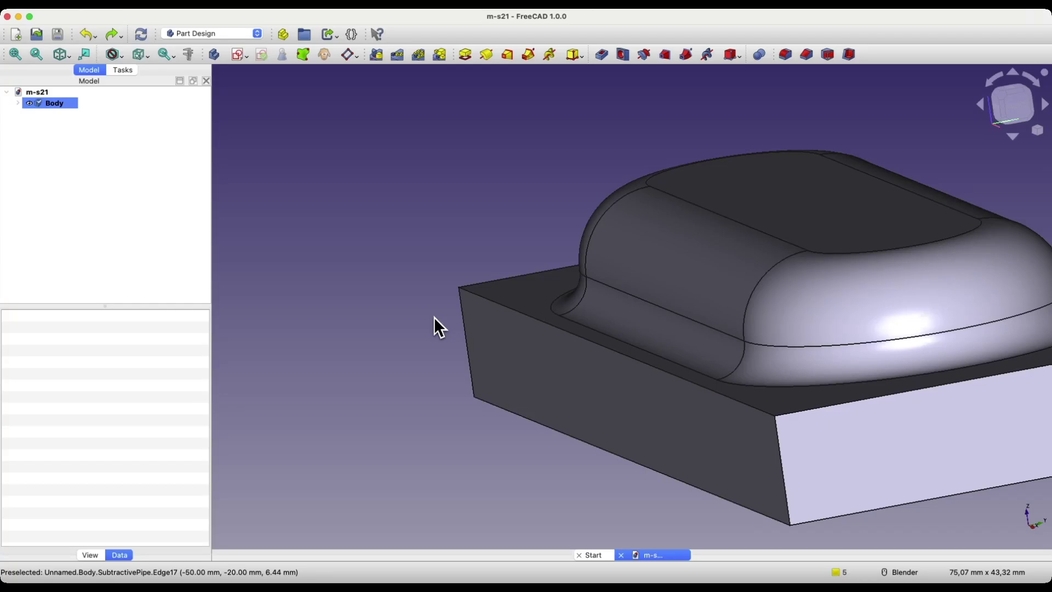
{"action": "left_click", "coordinate": [622, 556]}
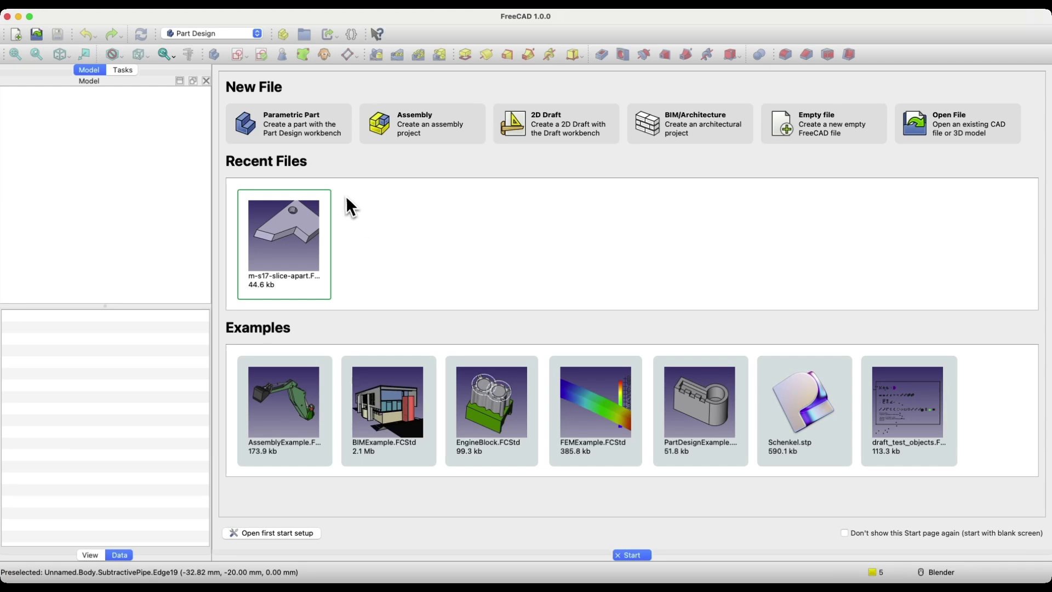
- Start a new parametric part with a sketch on the XY plane
{"action": "left_click", "coordinate": [302, 139]}
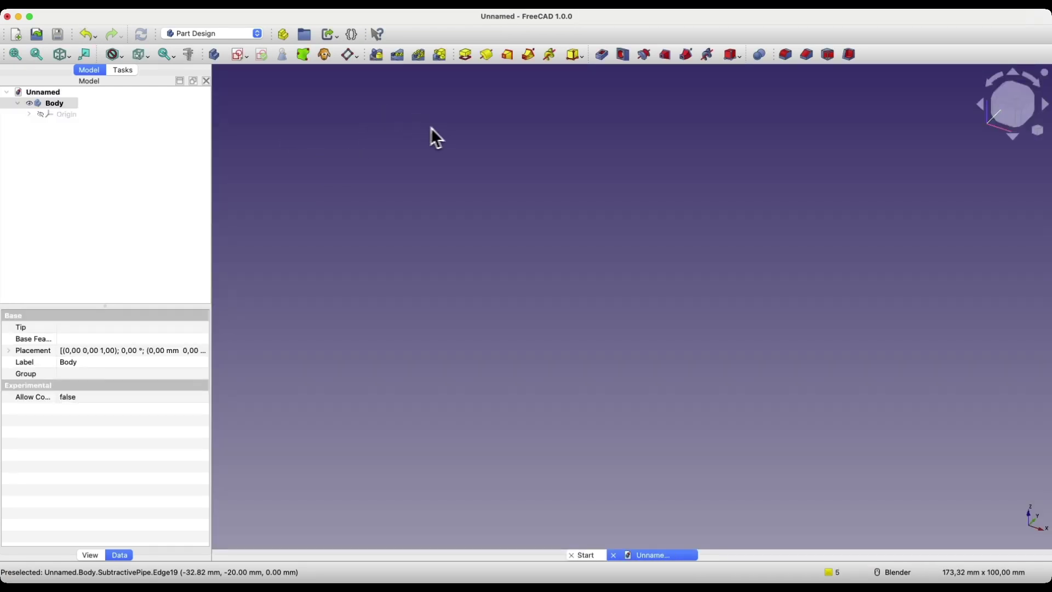
{"action": "left_click", "coordinate": [240, 55]}
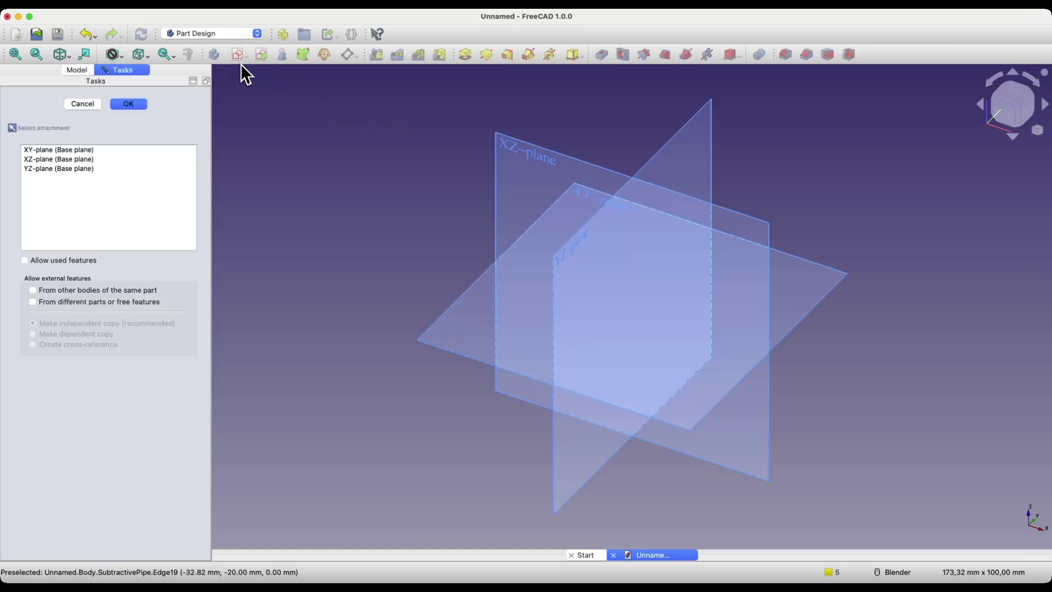
{"action": "left_click", "coordinate": [582, 202]}
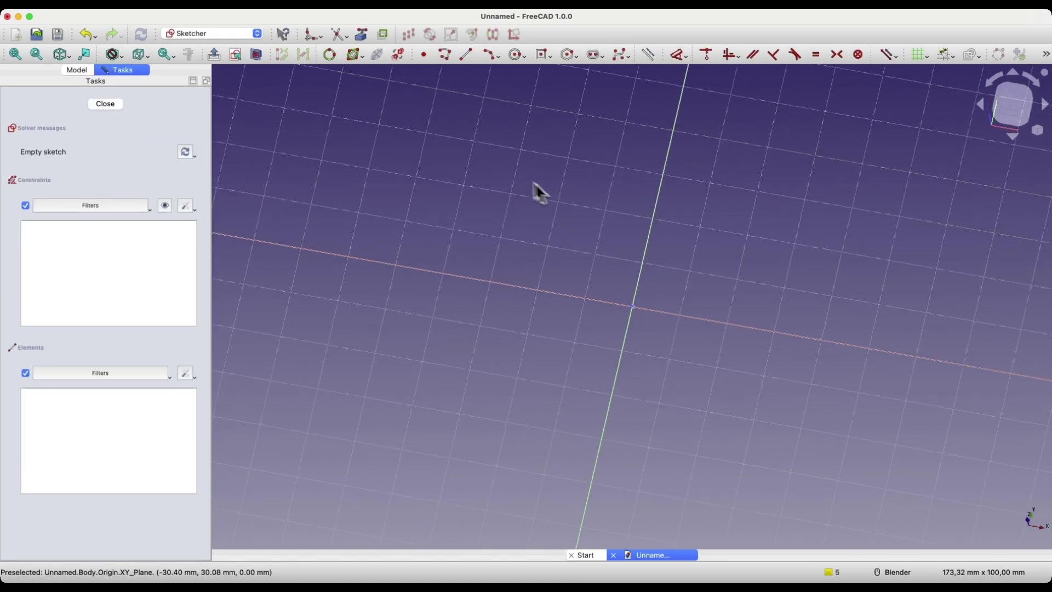
- Draw a centre rectangle at the origin sized 100 × 40 mm
{"action": "left_click", "coordinate": [543, 59]}
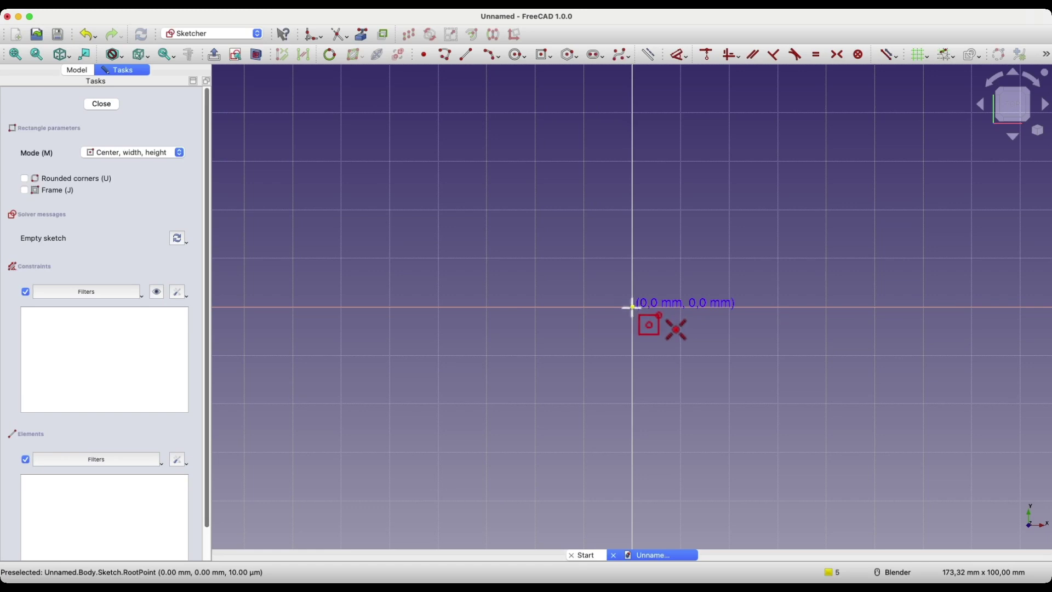
{"action": "left_click", "coordinate": [632, 307]}
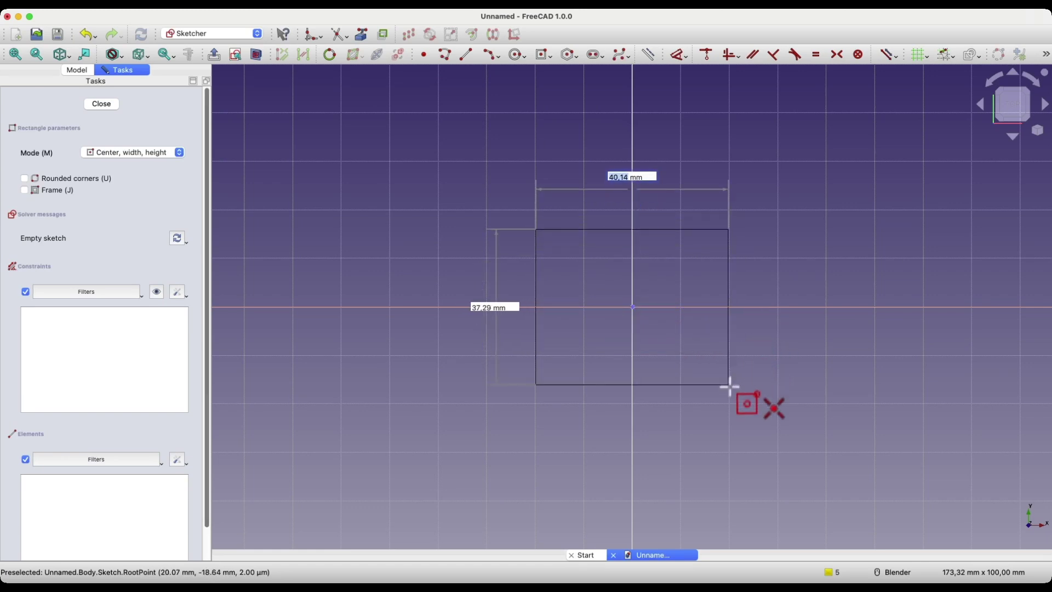
{"action": "type", "text": "100"}
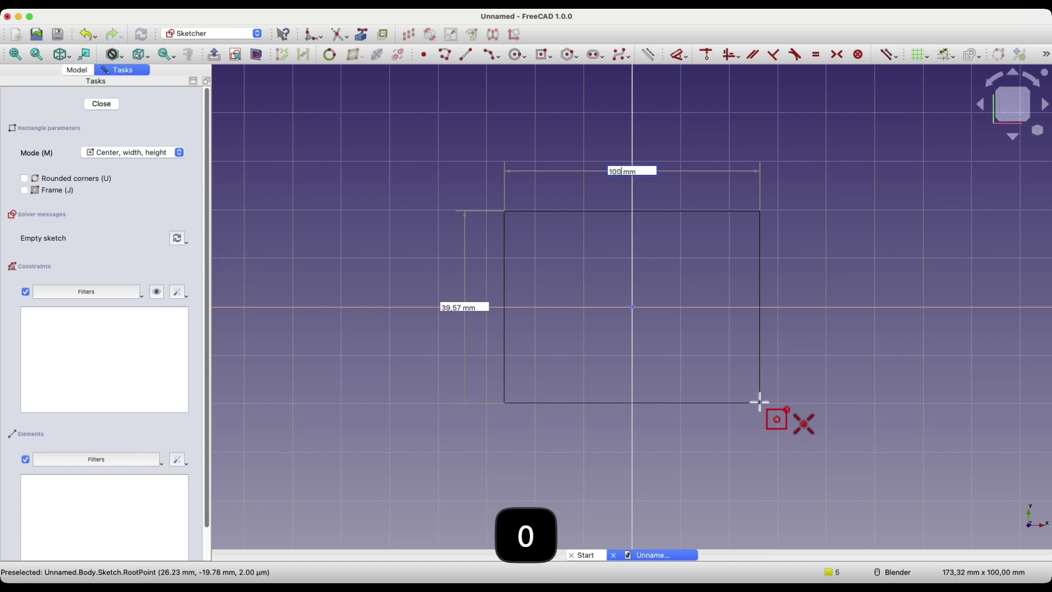
{"action": "key", "text": "Tab"}
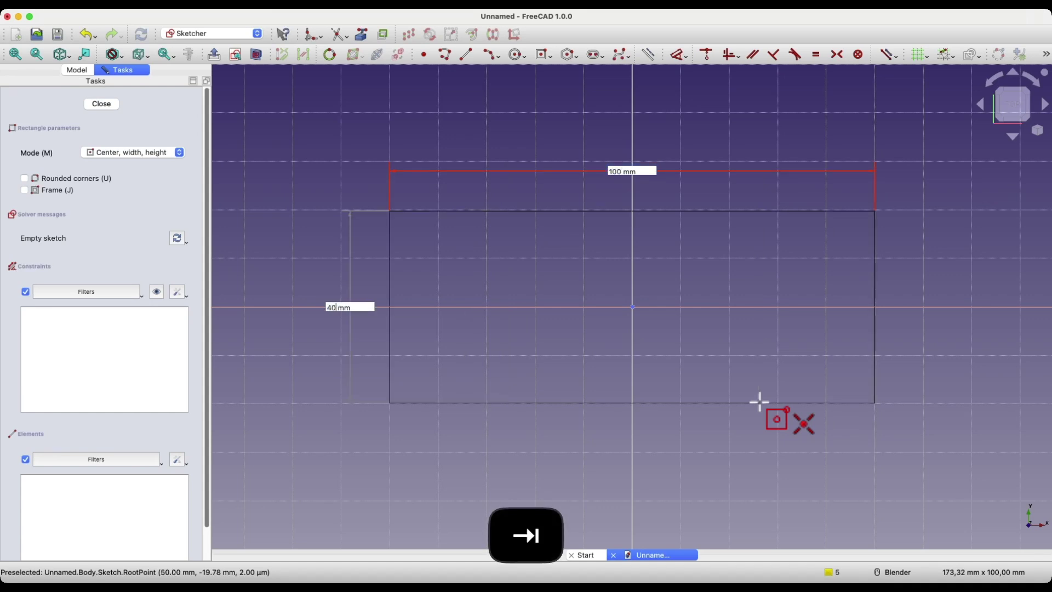
{"action": "key", "text": "Return"}
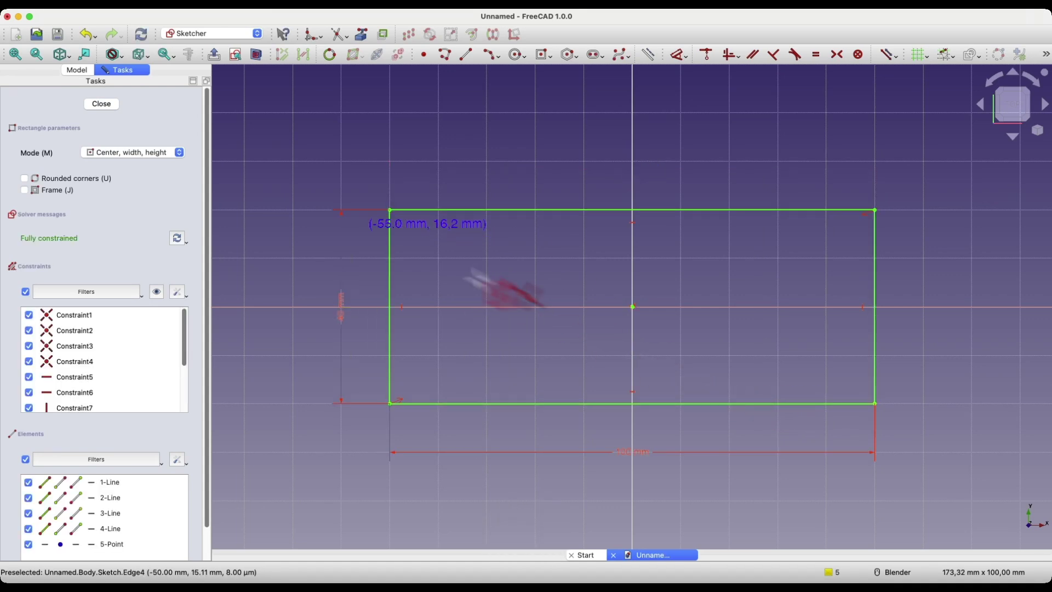
- Close the sketch, pad it 10 mm into a 100 × 40 × 10 mm block, and select the top face
{"action": "left_click", "coordinate": [104, 105]}
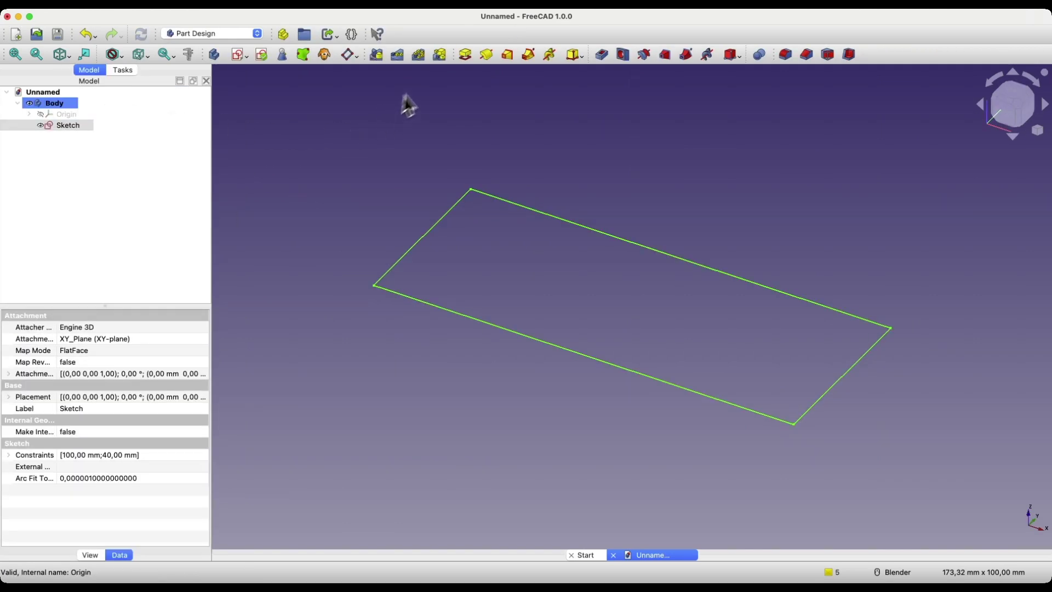
{"action": "left_click", "coordinate": [466, 54]}
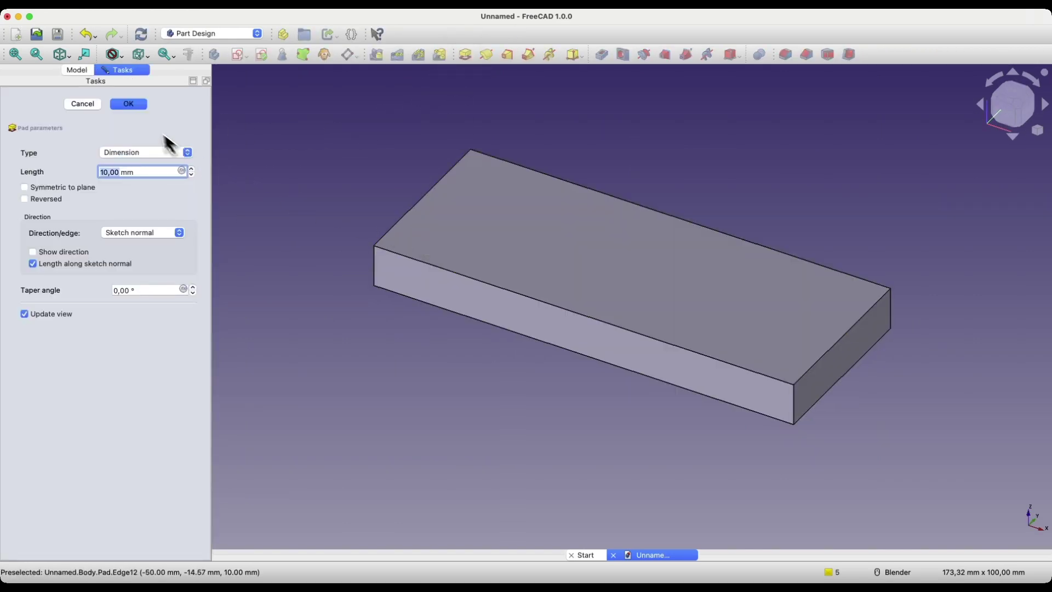
{"action": "left_click", "coordinate": [138, 107]}
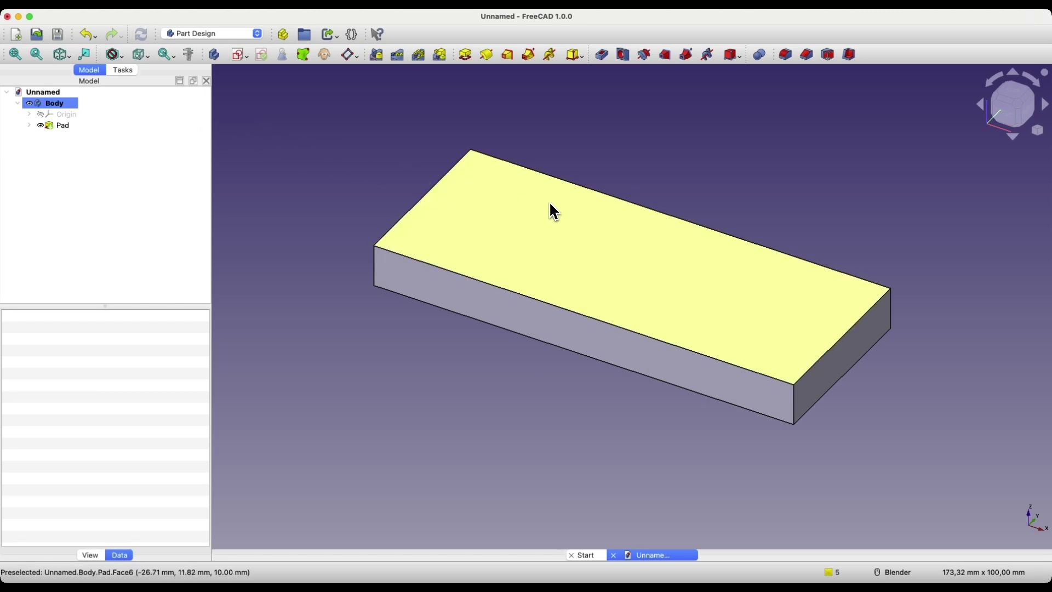
{"action": "left_click", "coordinate": [549, 203]}
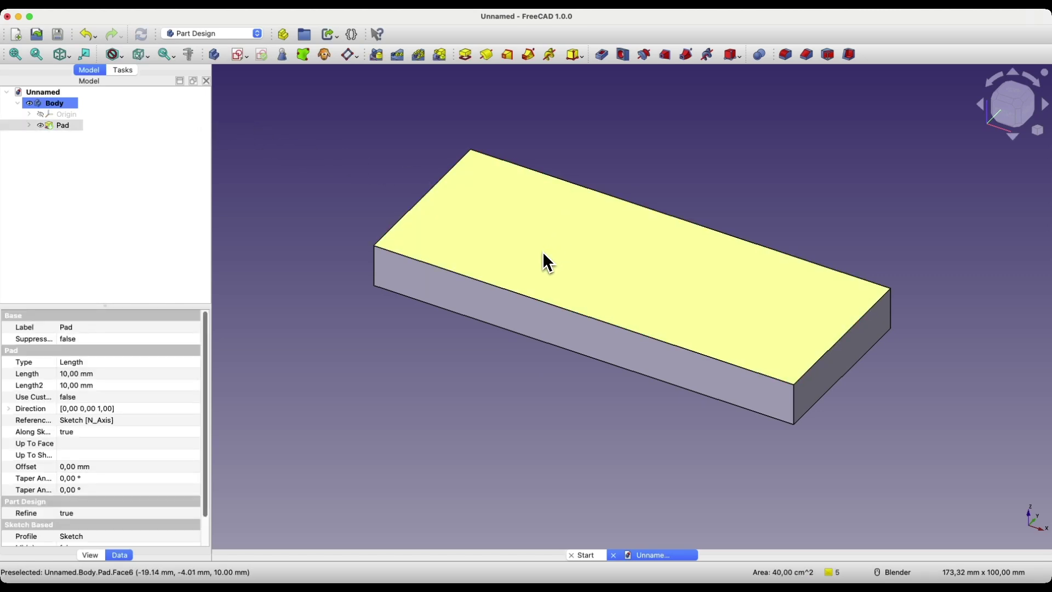
- Sketch a slot on the top face with both arc centres on the horizontal axis
{"action": "left_click", "coordinate": [238, 55]}
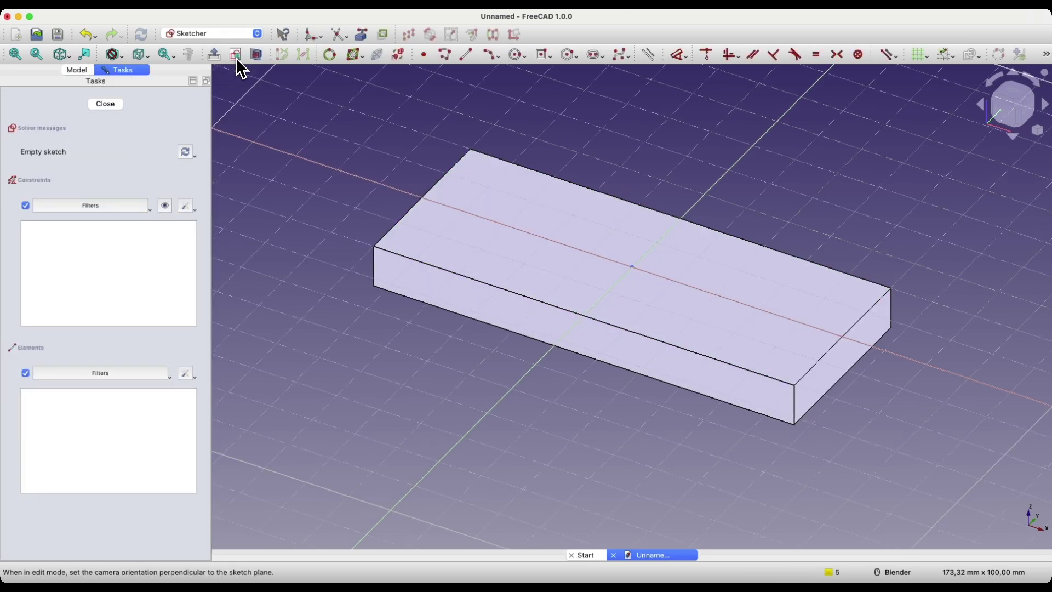
{"action": "left_click", "coordinate": [597, 57]}
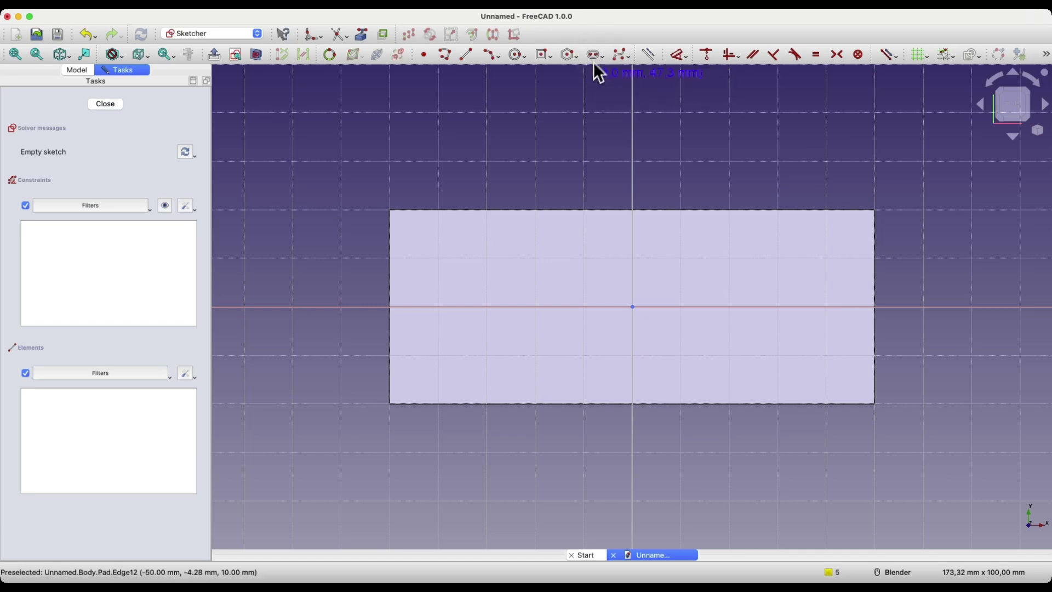
{"action": "left_click", "coordinate": [525, 308]}
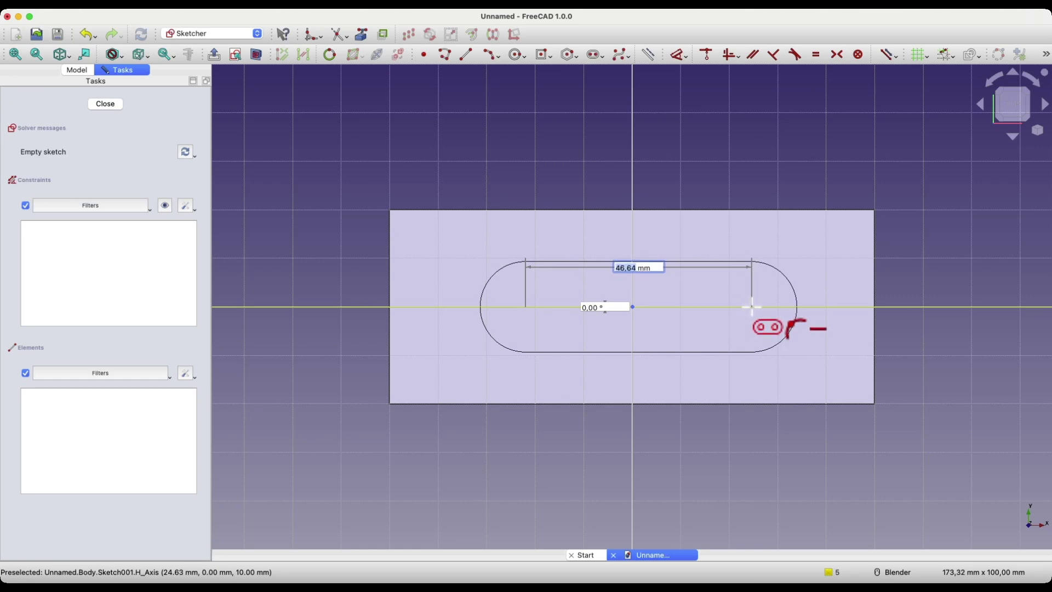
{"action": "left_click", "coordinate": [752, 307]}
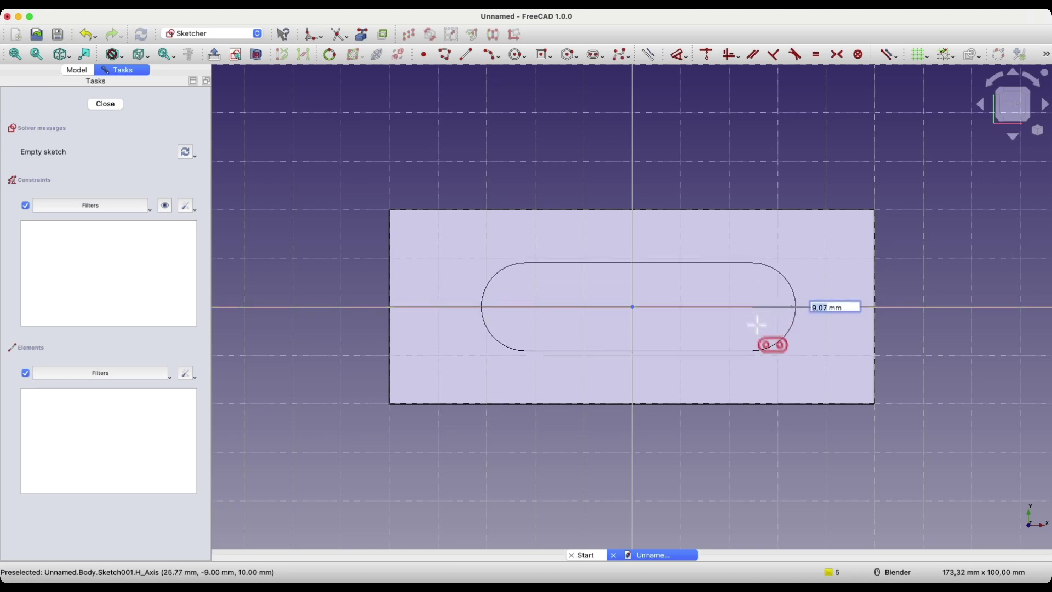
{"action": "left_click", "coordinate": [768, 361]}
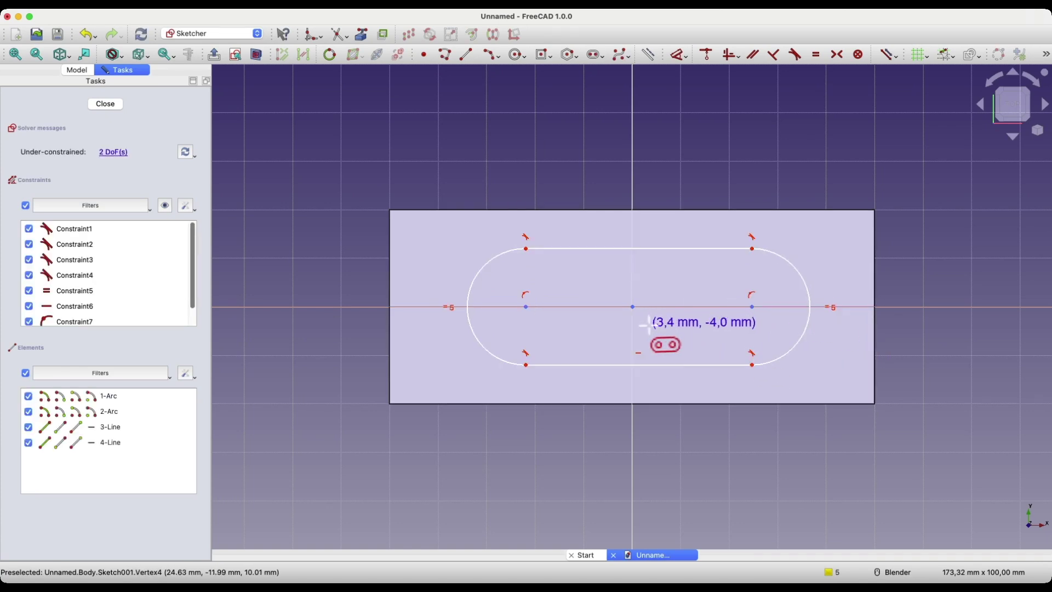
{"action": "right_click", "coordinate": [669, 339]}
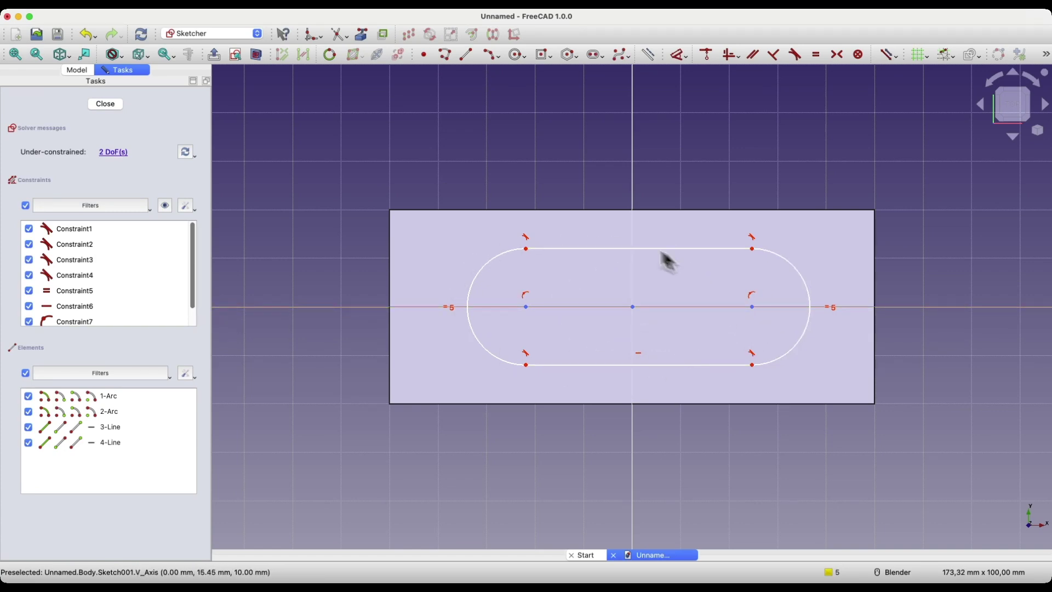
- Make the slot's two arc centres symmetric about the origin
{"action": "left_click", "coordinate": [533, 314]}
{"action": "left_click", "coordinate": [759, 313]}
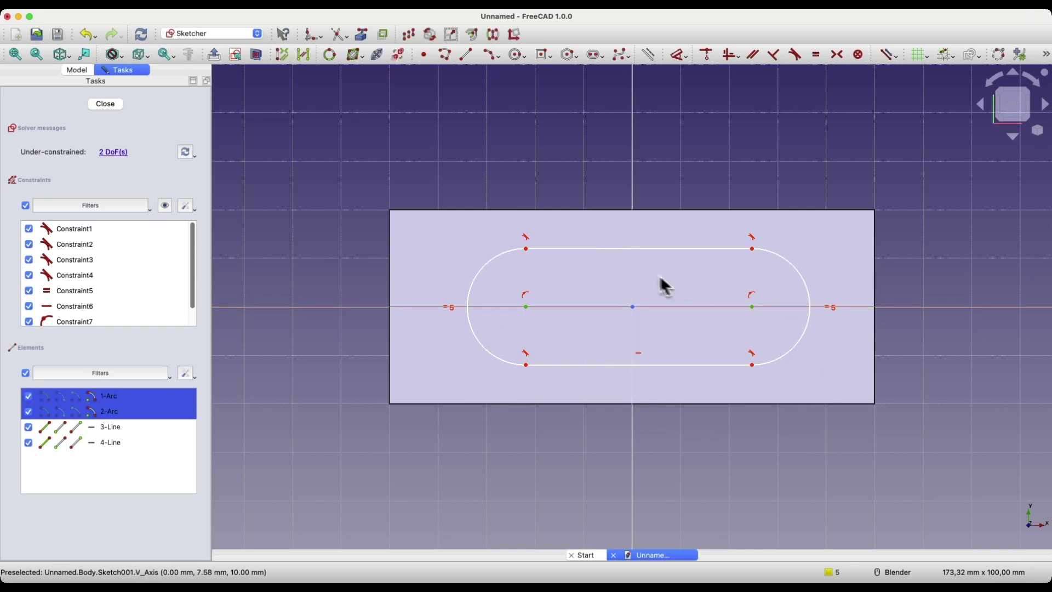
{"action": "left_click", "coordinate": [838, 58]}
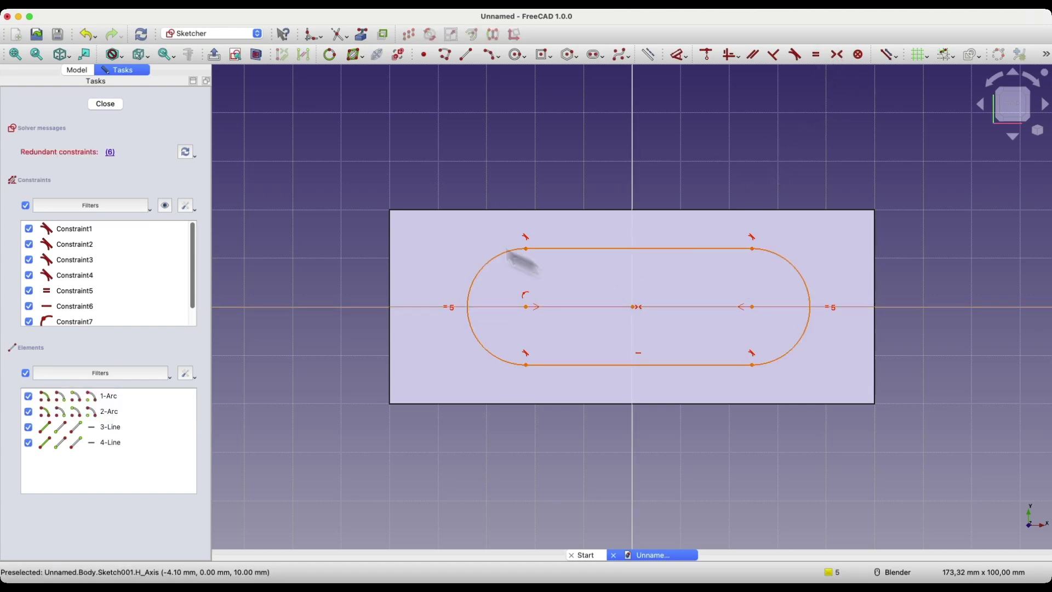
- Delete the redundant equal constraint Constraint6 from the constraint list
{"action": "left_click", "coordinate": [111, 153]}
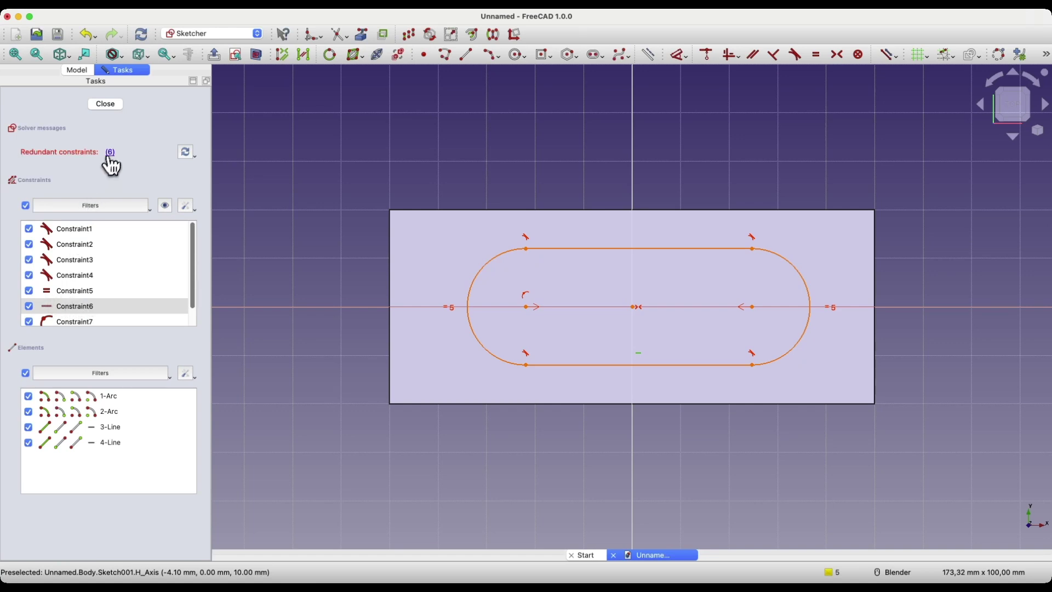
{"action": "right_click", "coordinate": [71, 310]}
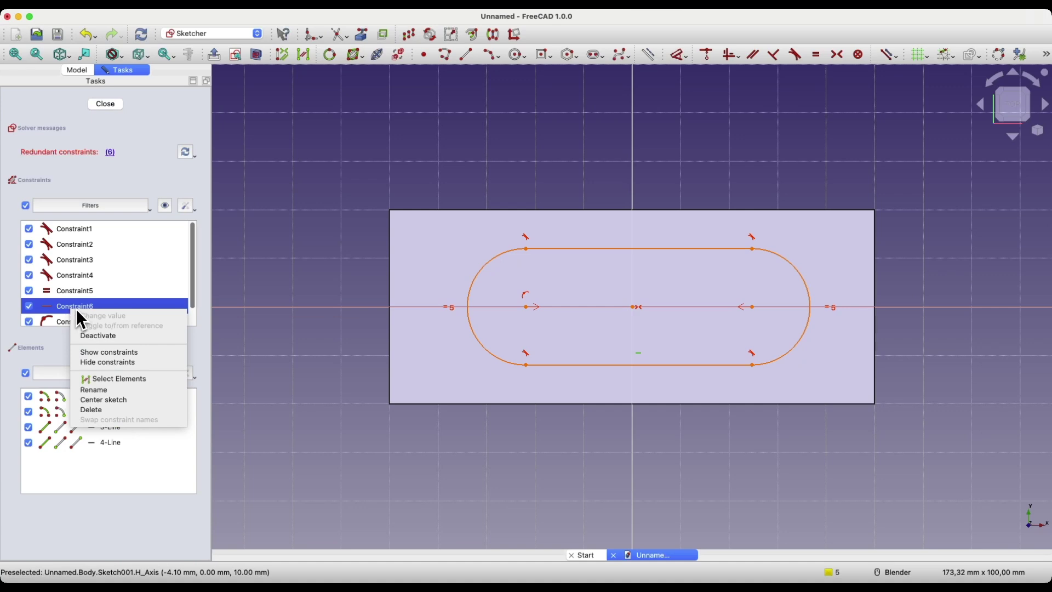
{"action": "left_click", "coordinate": [94, 410]}
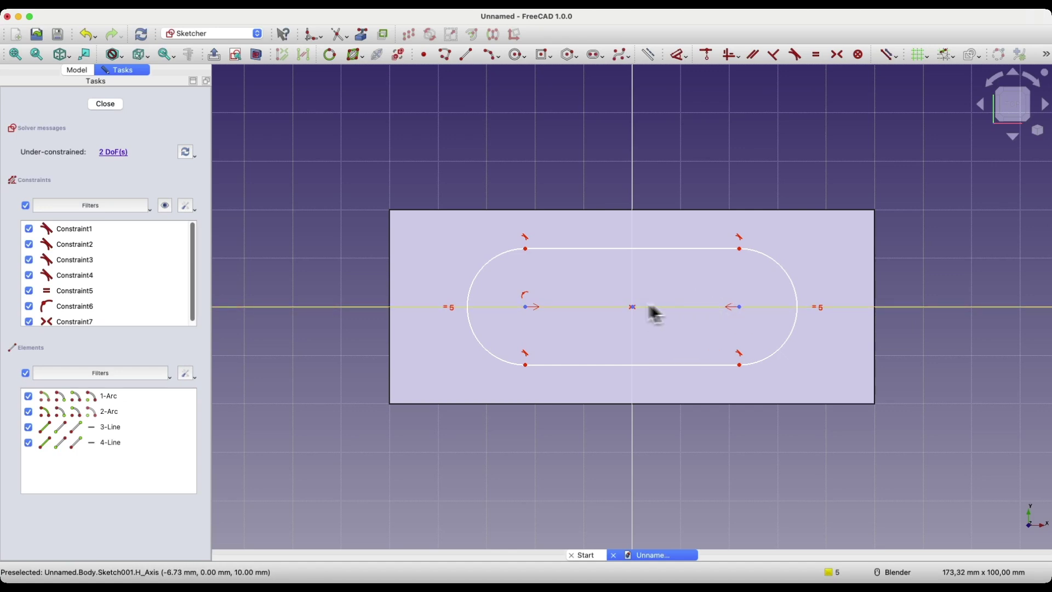
- Dimension the slot's top straight line to 50 mm
{"action": "left_click", "coordinate": [591, 251]}
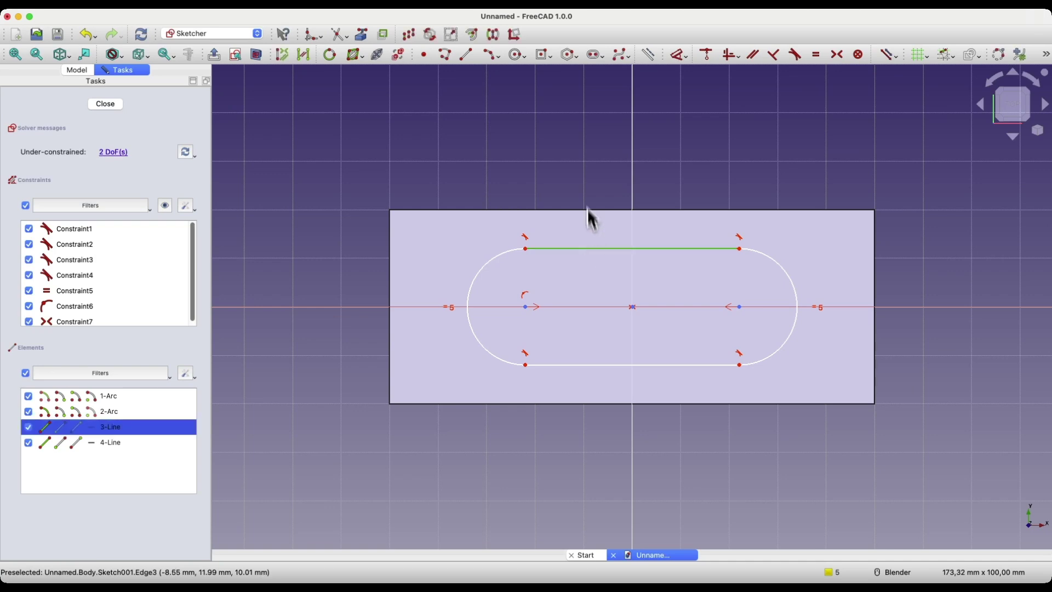
{"action": "key", "text": "d"}
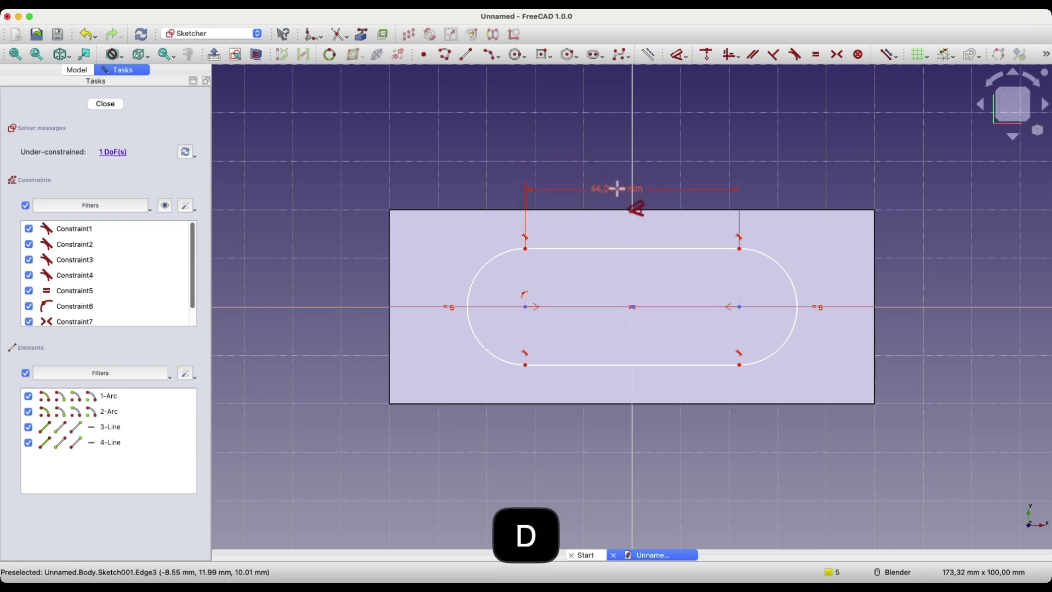
{"action": "left_click", "coordinate": [616, 189]}
{"action": "type", "text": "50"}
{"action": "key", "text": "Return"}
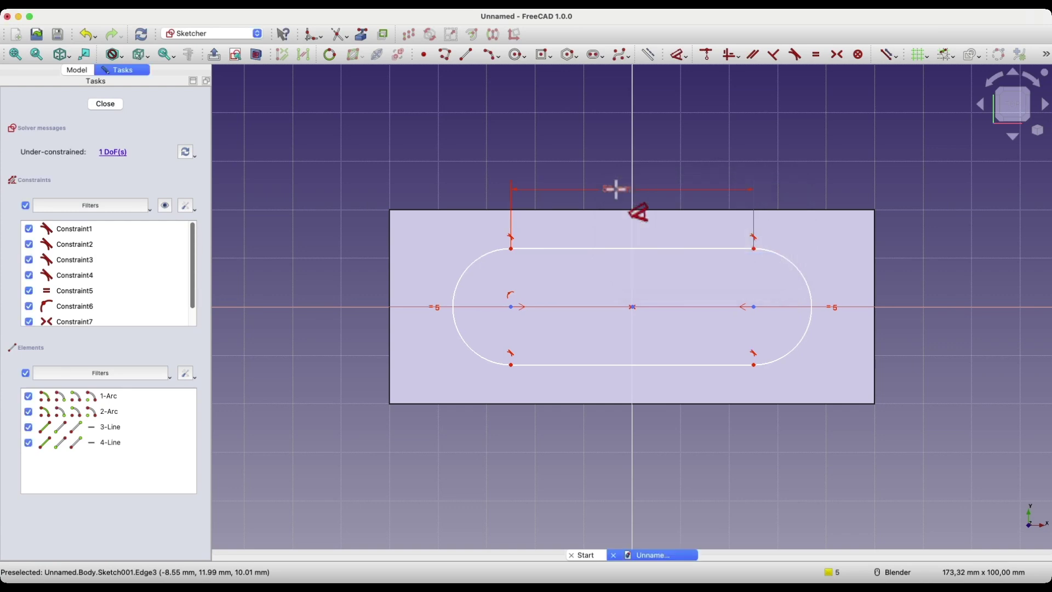
- Set the left end arc radius to 15 mm, close the sketch and preview a pad
{"action": "left_click", "coordinate": [470, 264]}
{"action": "left_click", "coordinate": [434, 206]}
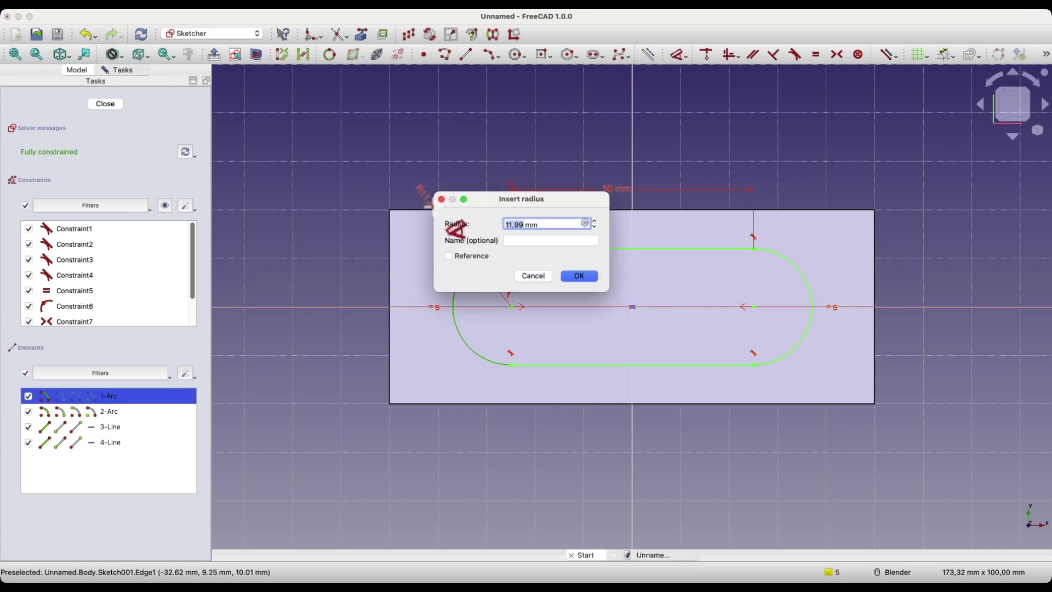
{"action": "type", "text": "15"}
{"action": "key", "text": "Return"}
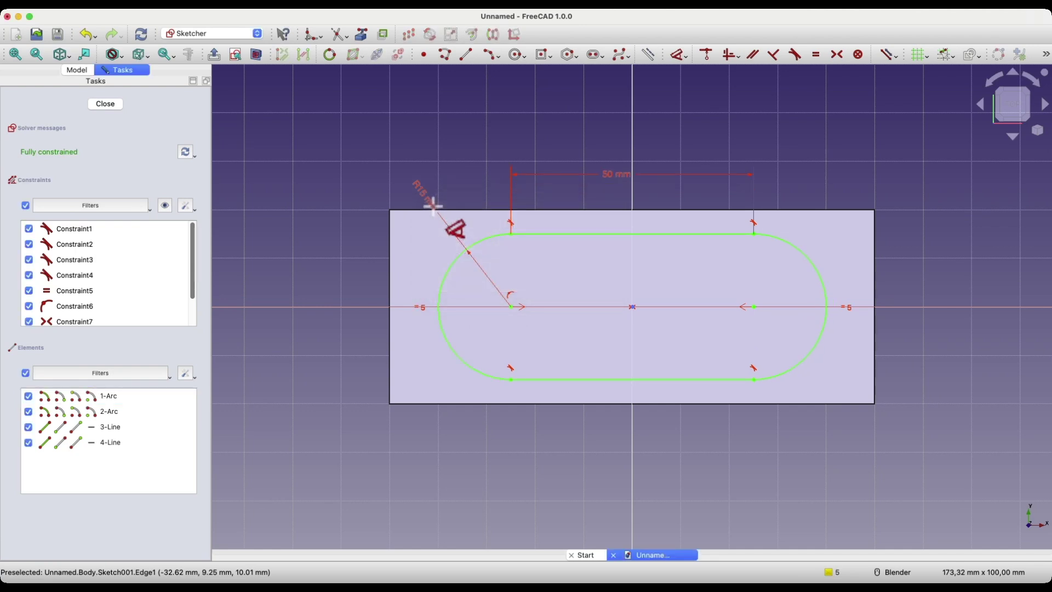
{"action": "left_click", "coordinate": [106, 104]}
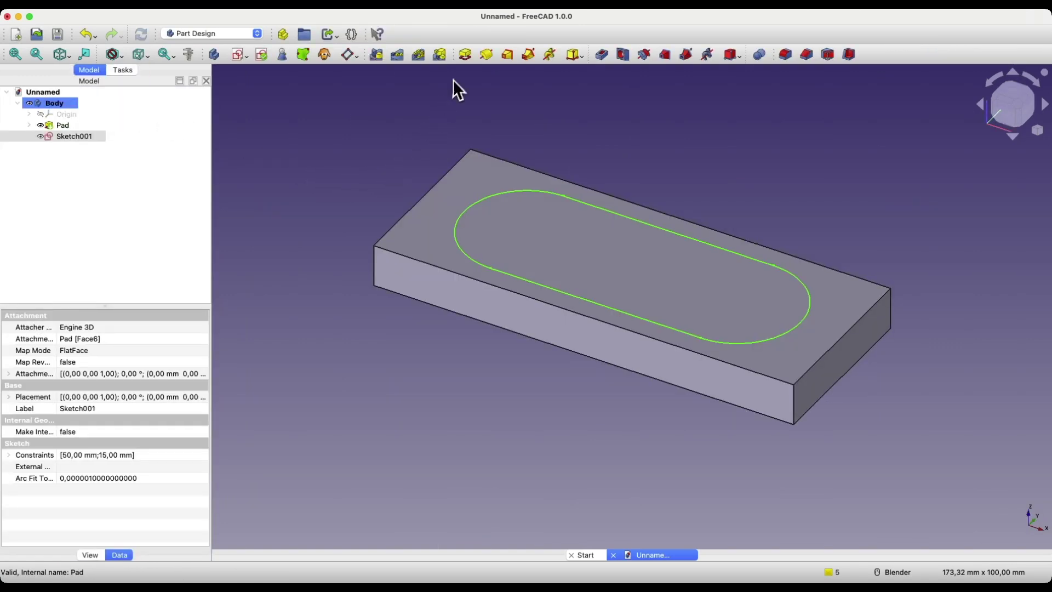
{"action": "left_click", "coordinate": [464, 55]}
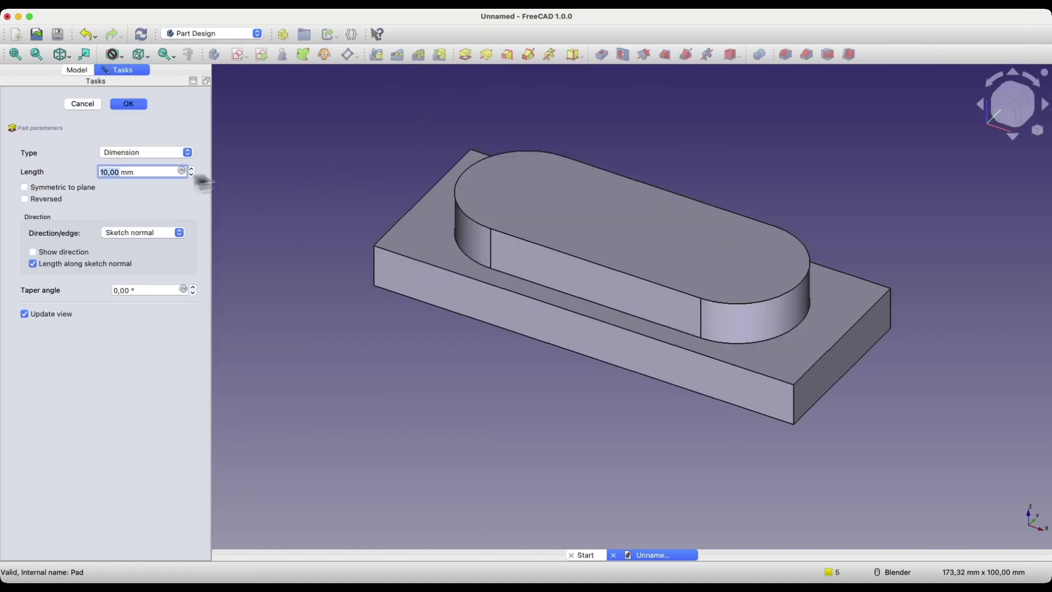
- Accept the 10 mm slot pad and round its base edge with a 3 mm fillet
{"action": "left_click", "coordinate": [140, 107]}
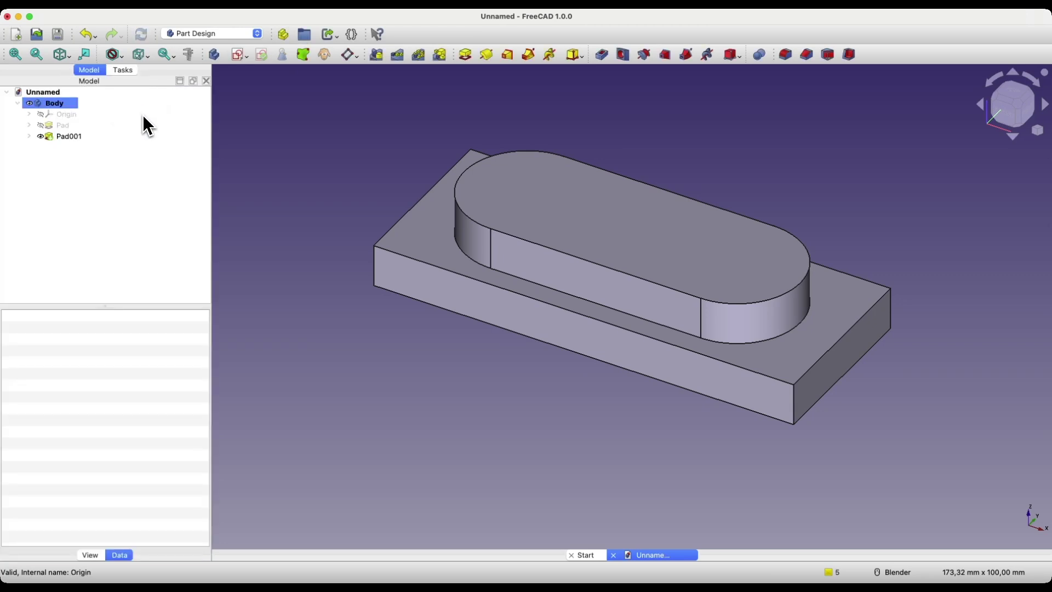
{"action": "scroll", "coordinate": [551, 281], "scroll_direction": "up", "scroll_amount": 3}
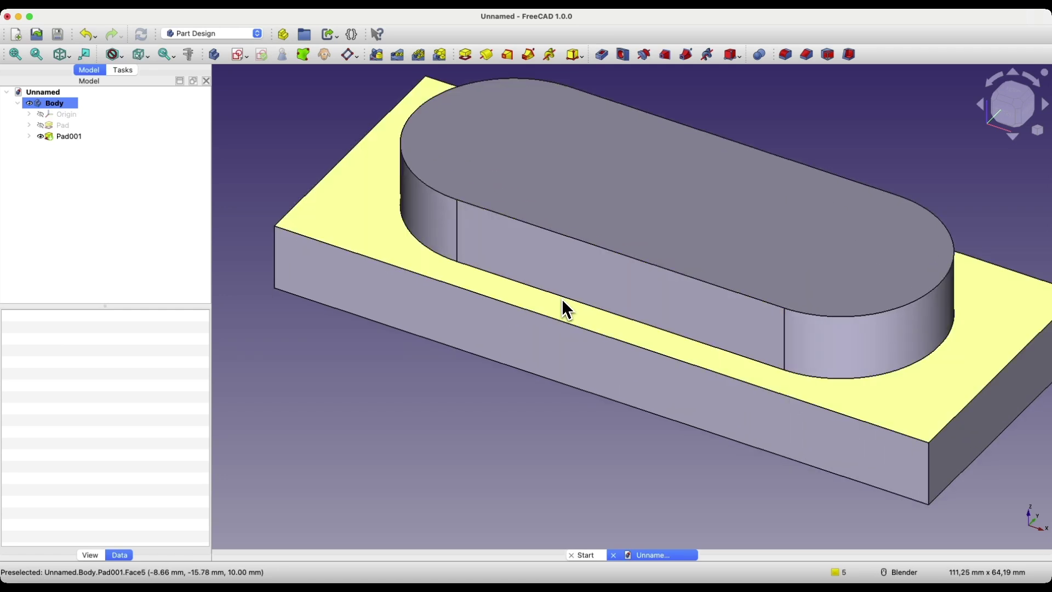
{"action": "left_click", "coordinate": [563, 298]}
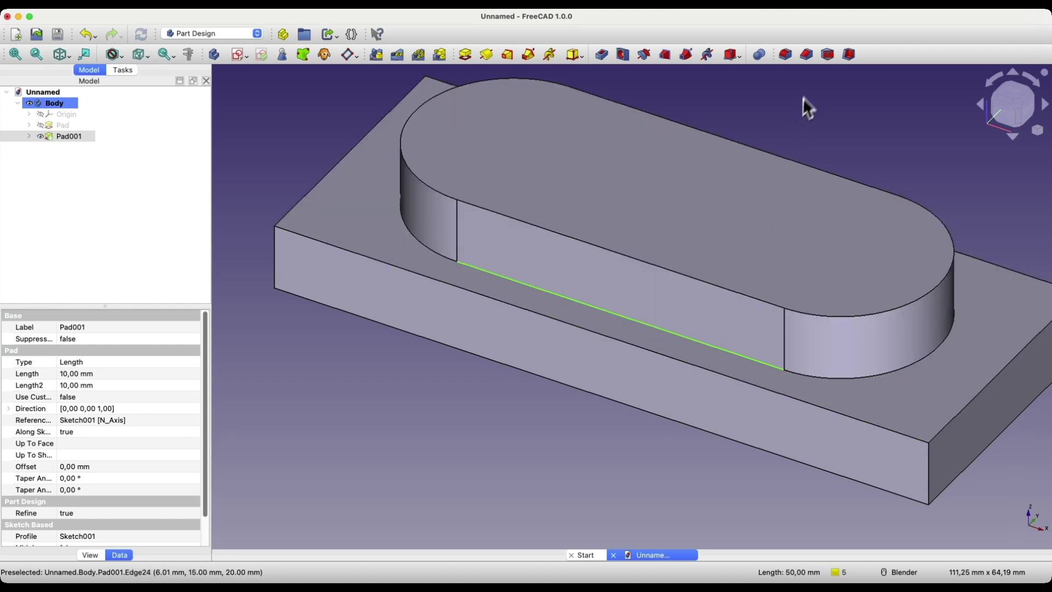
{"action": "left_click", "coordinate": [785, 54]}
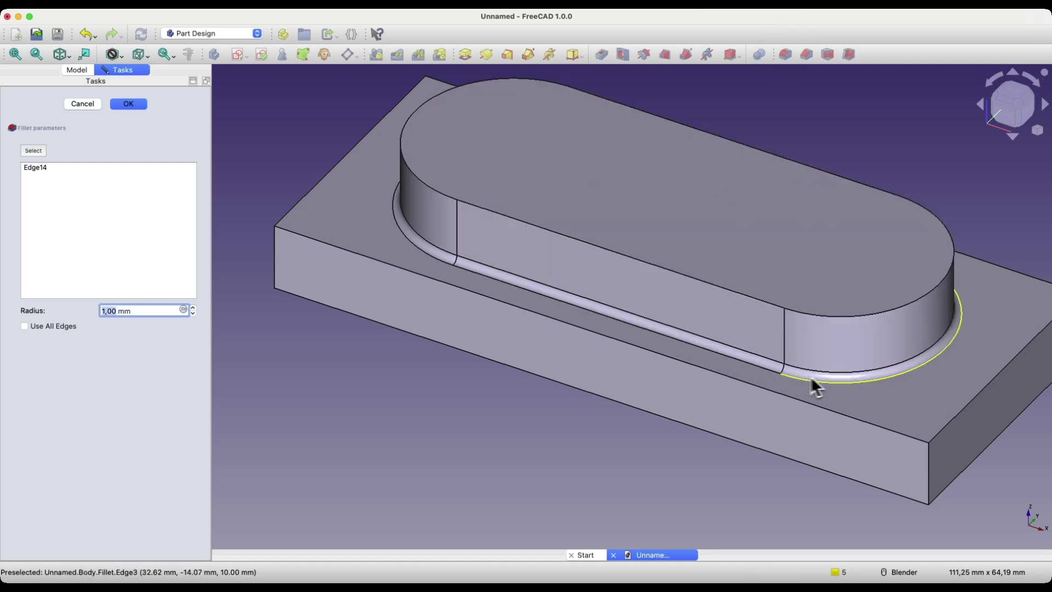
{"action": "middle_click_drag", "start_coordinate": [681, 387], "coordinate": [657, 368]}
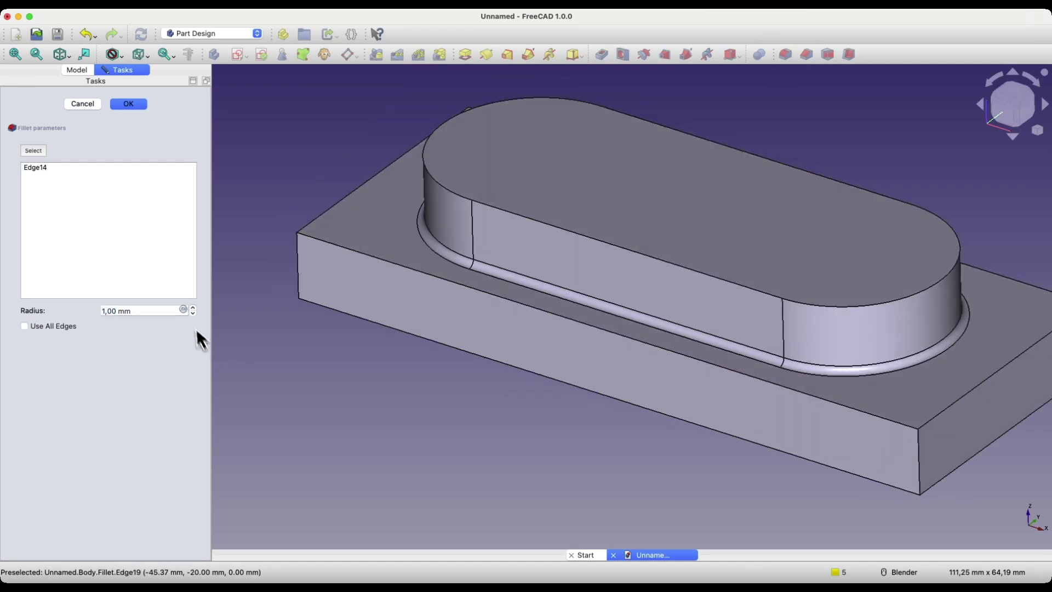
{"action": "left_click", "coordinate": [193, 307]}
{"action": "left_click", "coordinate": [193, 307]}
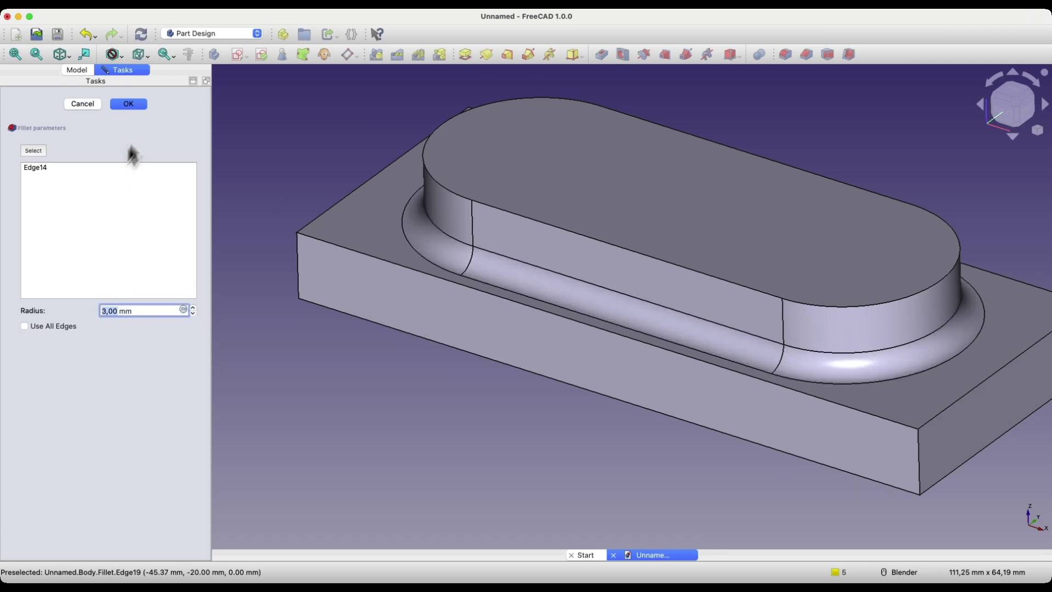
{"action": "left_click", "coordinate": [121, 105]}
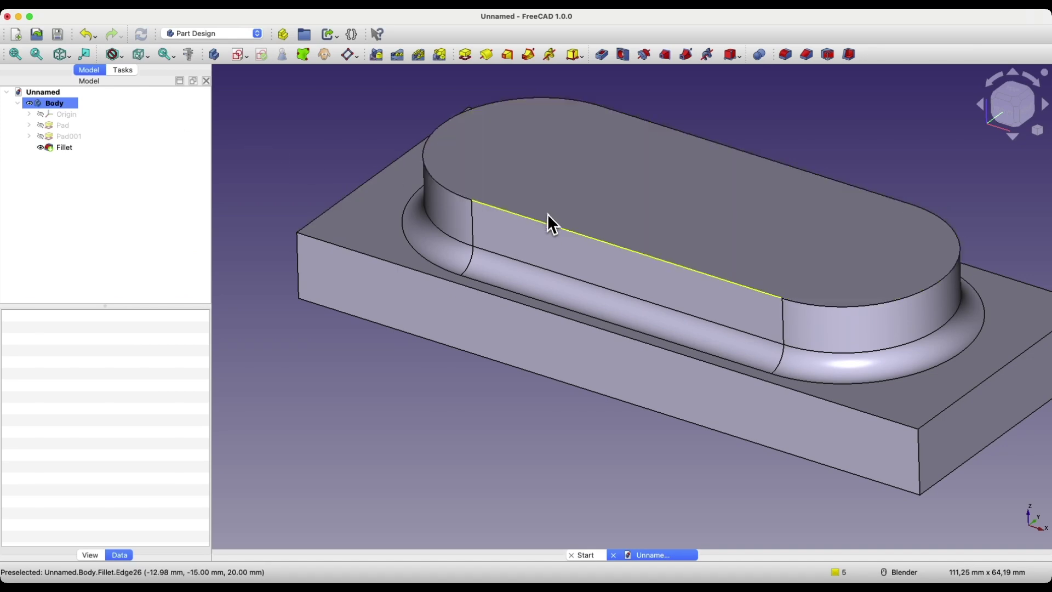
- Add a fillet to the slot pad's top edge, stepping the radius up to 6 mm
{"action": "left_click", "coordinate": [527, 218]}
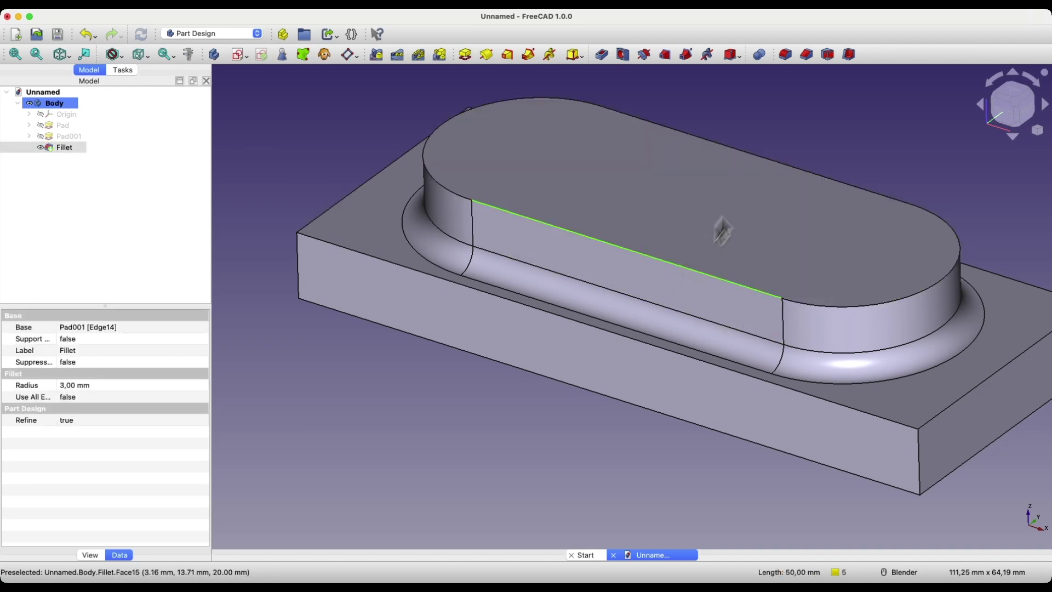
{"action": "left_click", "coordinate": [785, 55]}
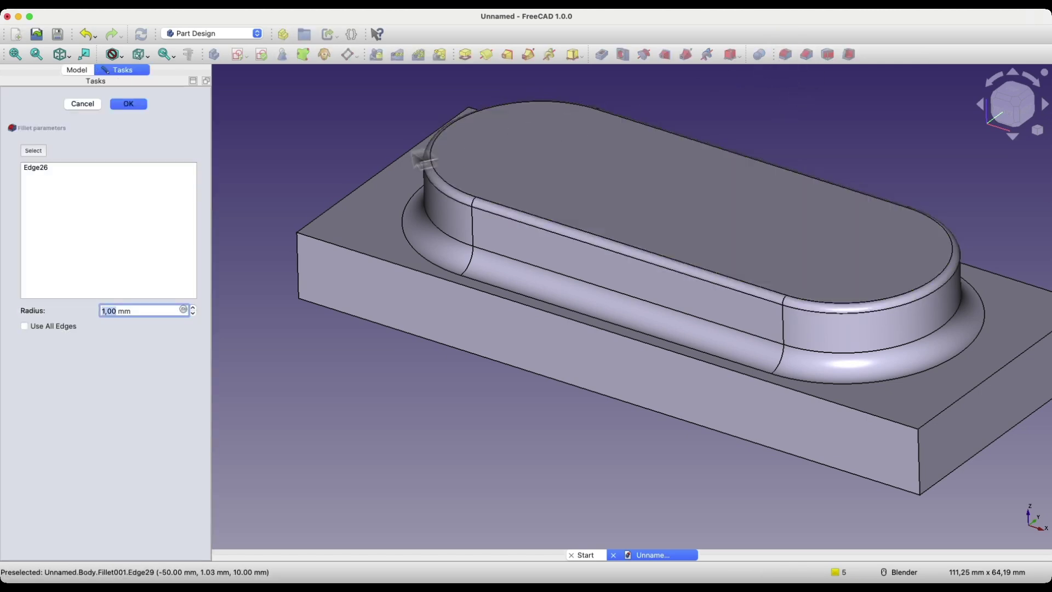
{"action": "left_click", "coordinate": [443, 248]}
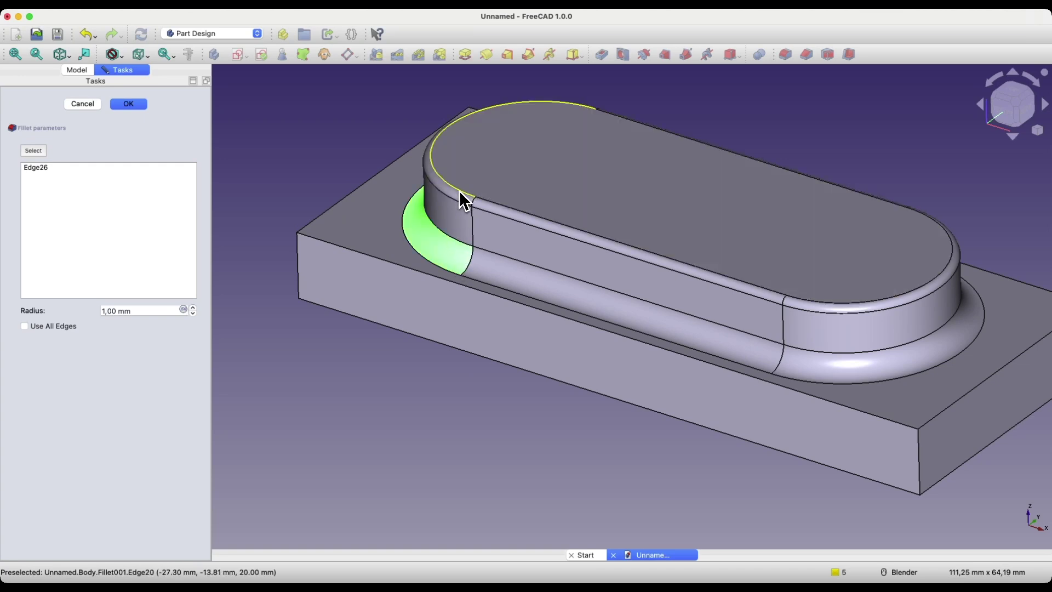
{"action": "left_click", "coordinate": [193, 308]}
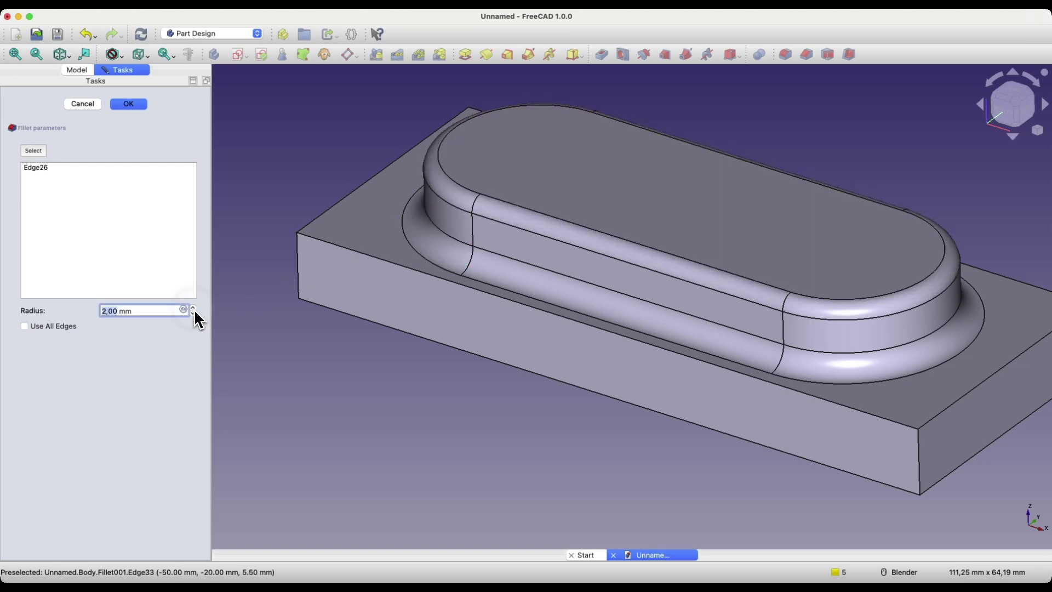
{"action": "left_click", "coordinate": [193, 308]}
{"action": "left_click", "coordinate": [194, 308]}
{"action": "left_click", "coordinate": [193, 308]}
{"action": "left_click", "coordinate": [194, 308]}
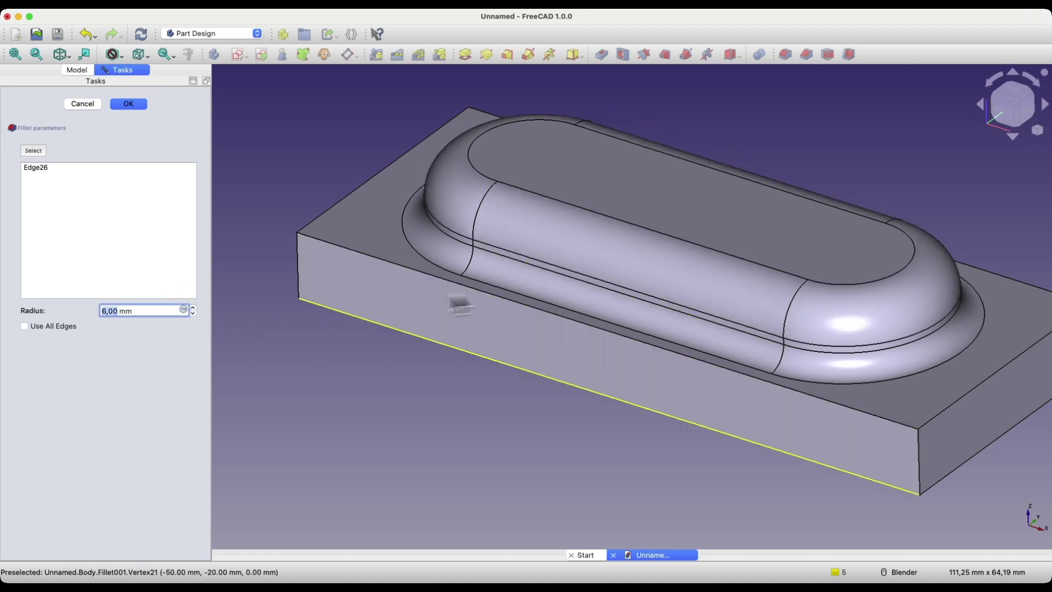
- Try a 7 mm radius, then edit the top fillet value to about 6.99 mm
{"action": "scroll", "coordinate": [480, 249], "scroll_direction": "up", "scroll_amount": 4}
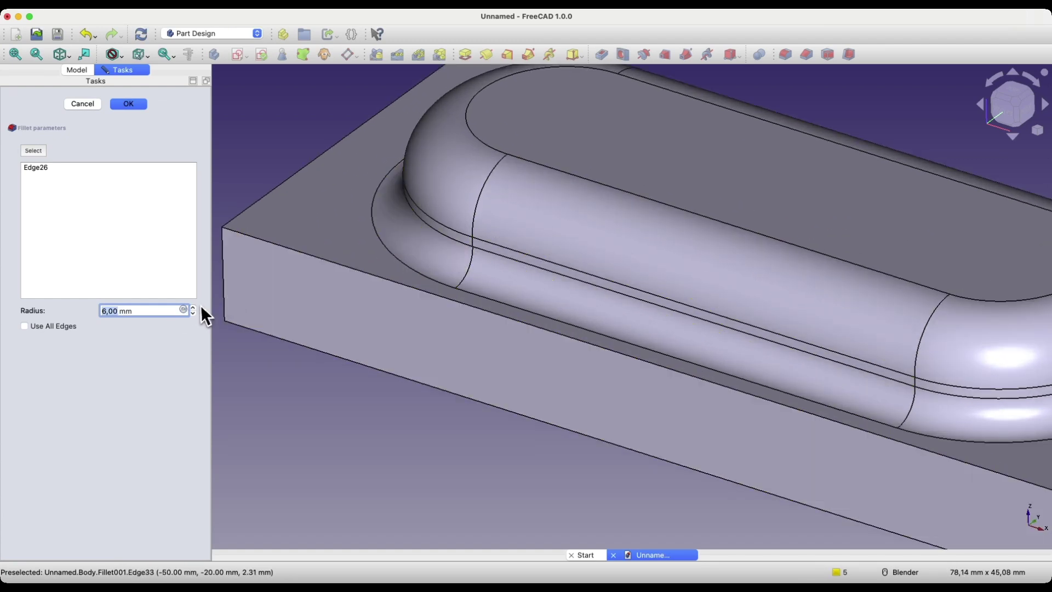
{"action": "left_click", "coordinate": [193, 308]}
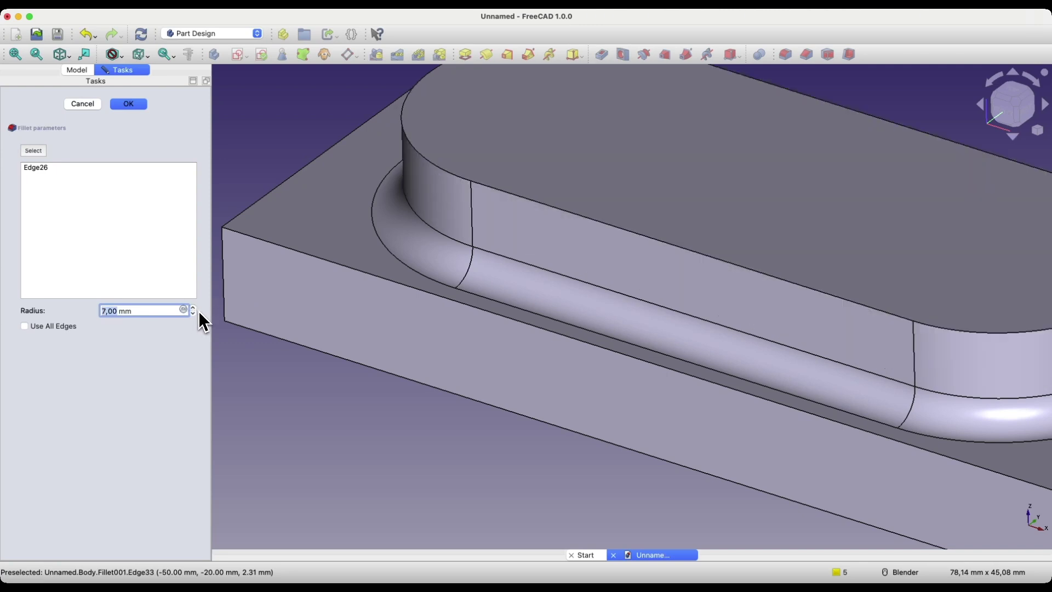
{"action": "left_click", "coordinate": [192, 313]}
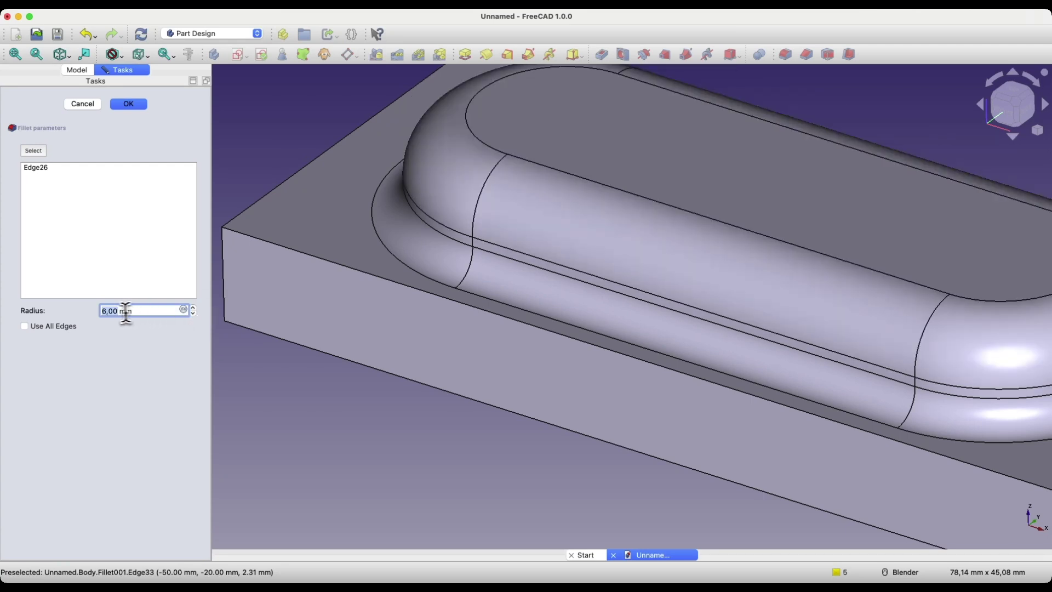
{"action": "key", "text": "BackSpace"}
{"action": "key", "text": "BackSpace"}
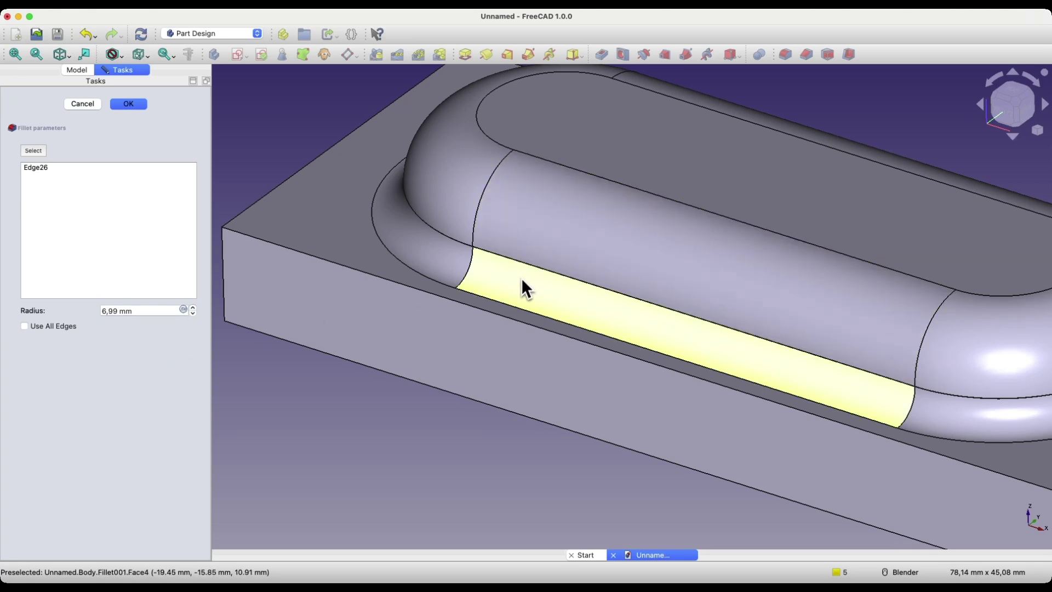
{"action": "scroll", "coordinate": [524, 257], "scroll_direction": "up", "scroll_amount": 10}
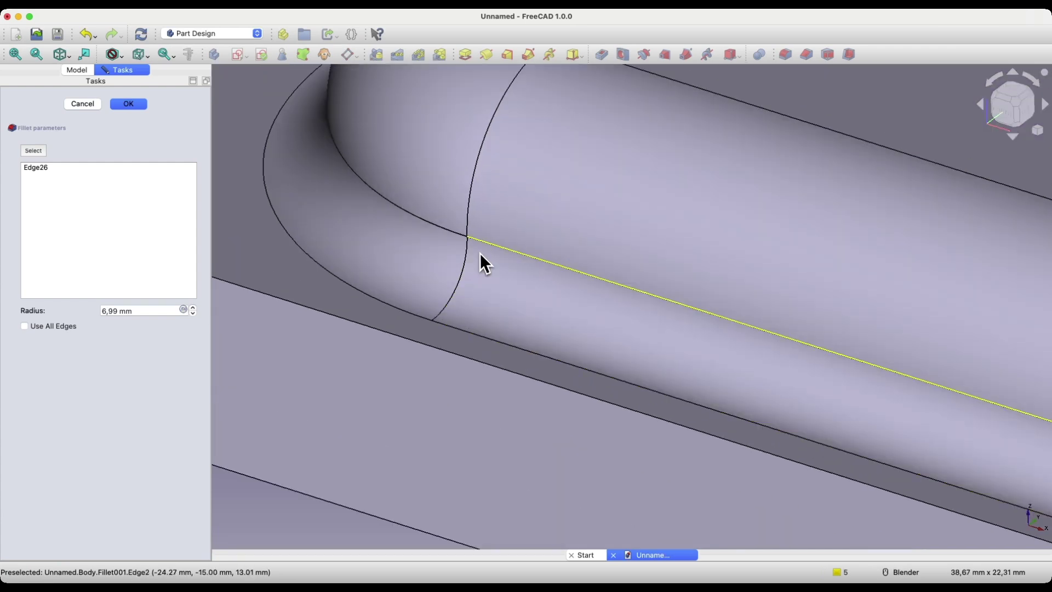
- Zoom in and out to inspect the 6.99 mm fillet, then close the Fillet panel
{"action": "scroll", "coordinate": [470, 247], "scroll_direction": "up", "scroll_amount": 8}
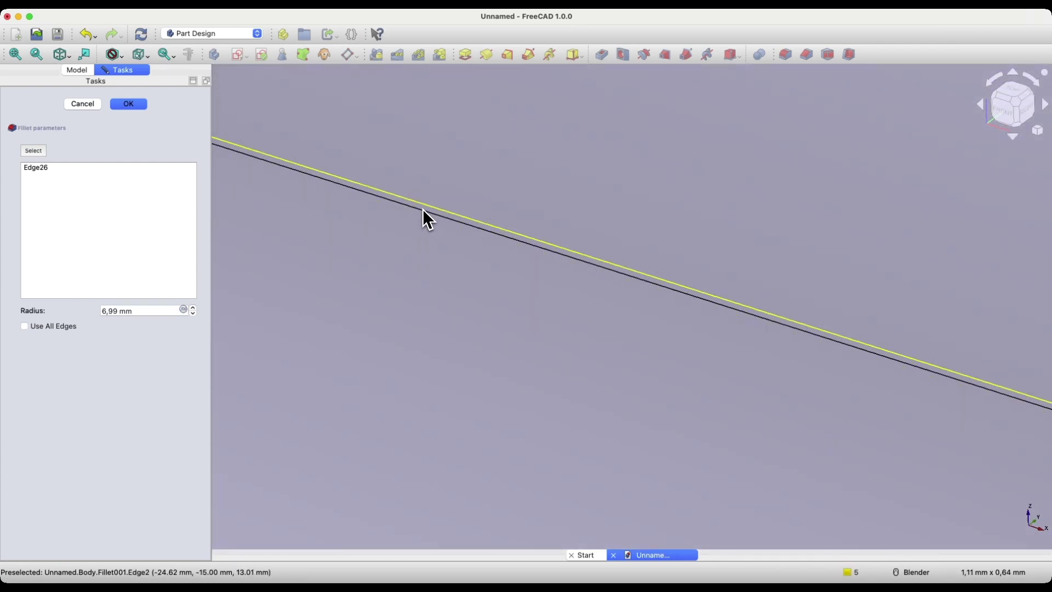
{"action": "scroll", "coordinate": [422, 208], "scroll_direction": "down", "scroll_amount": 8}
{"action": "scroll", "coordinate": [465, 286], "scroll_direction": "down", "scroll_amount": 10}
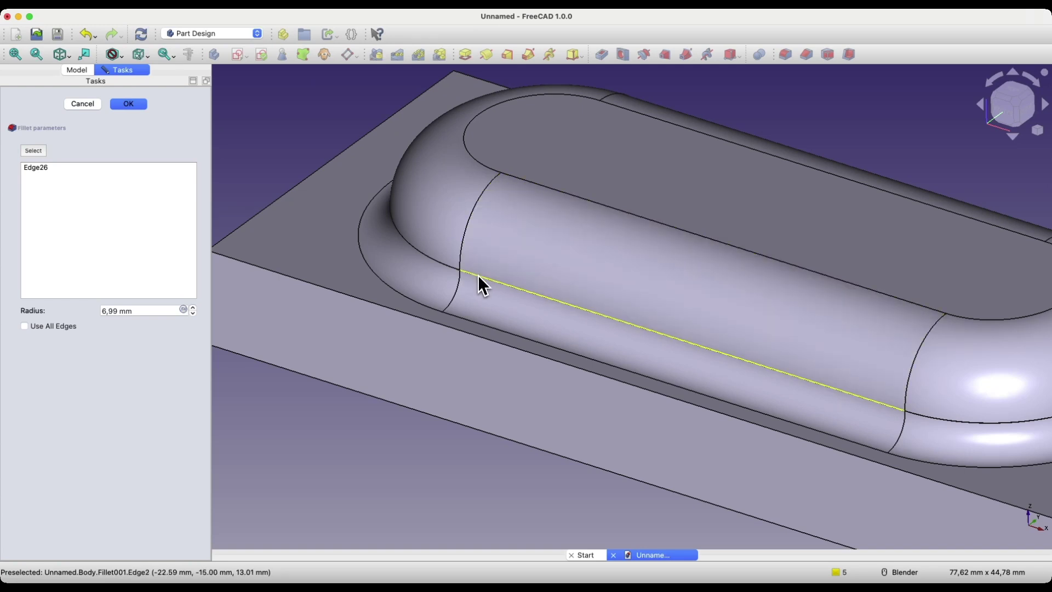
{"action": "scroll", "coordinate": [495, 281], "scroll_direction": "up", "scroll_amount": 10}
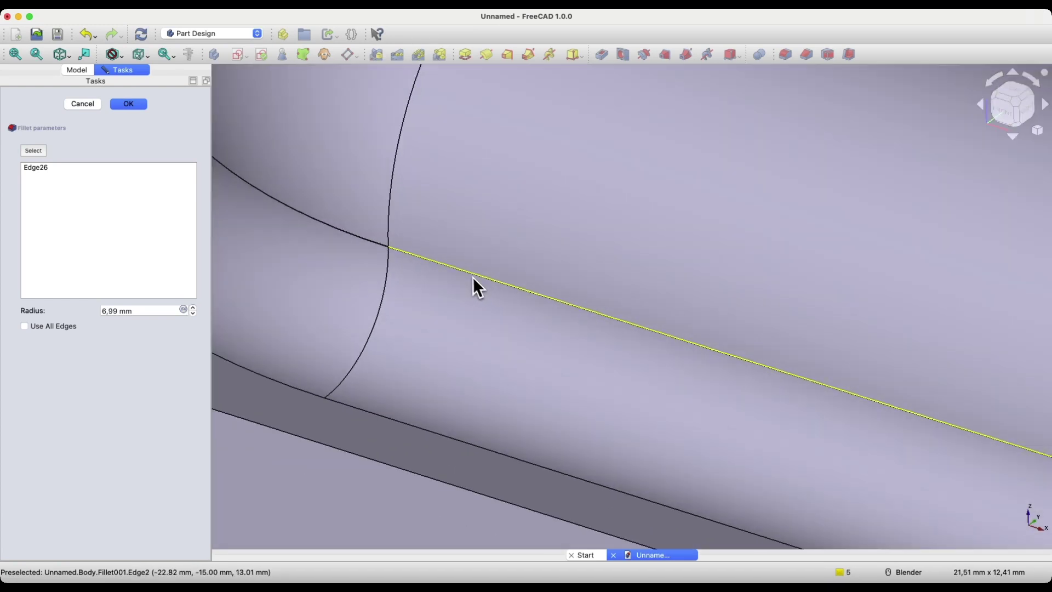
{"action": "scroll", "coordinate": [432, 273], "scroll_direction": "up", "scroll_amount": 3}
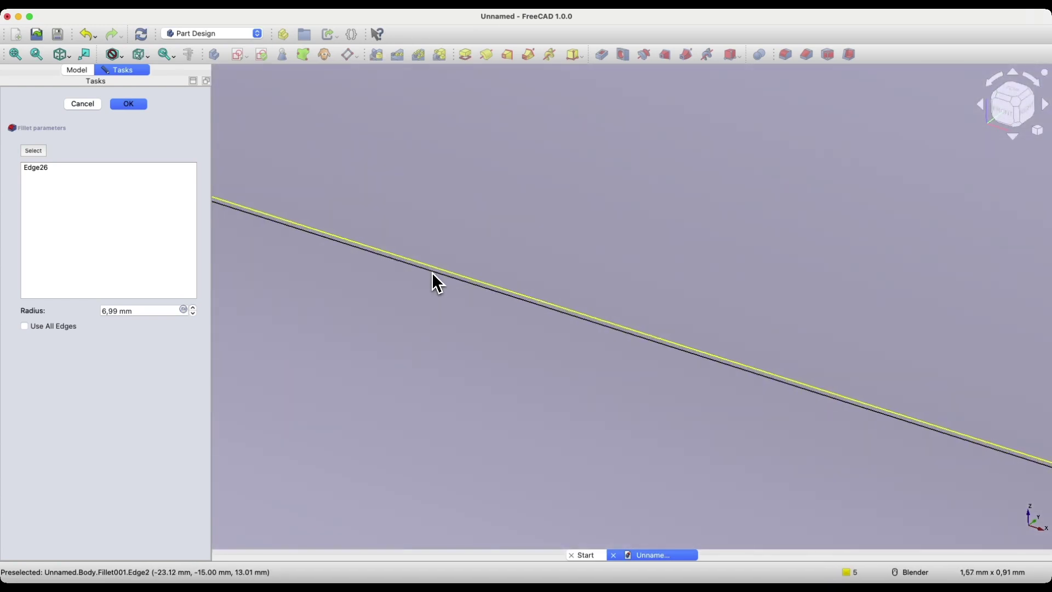
{"action": "scroll", "coordinate": [422, 268], "scroll_direction": "down", "scroll_amount": 10}
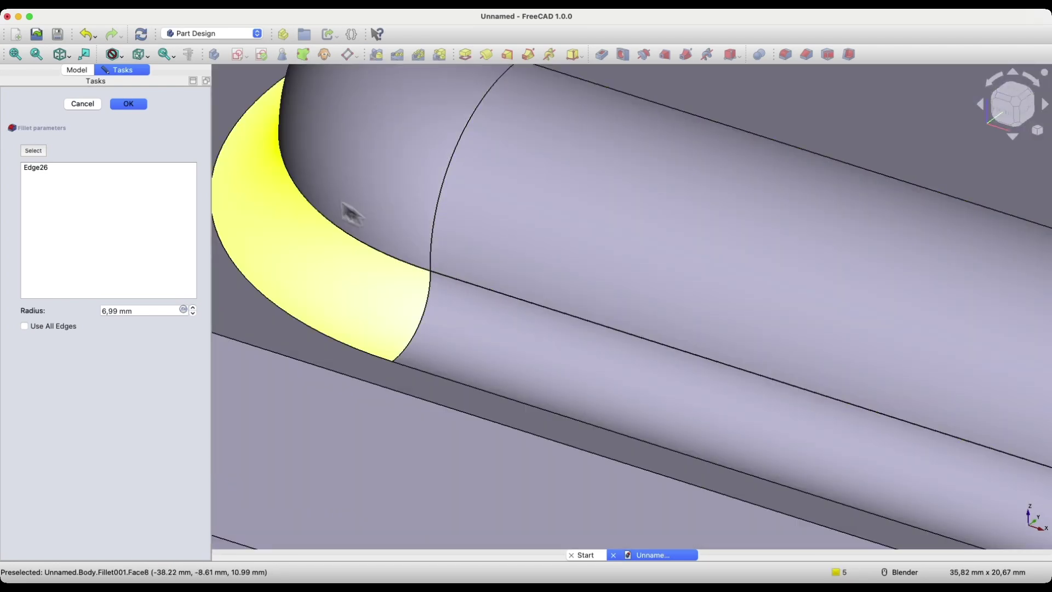
{"action": "left_click", "coordinate": [83, 105]}
{"action": "scroll", "coordinate": [382, 218], "scroll_direction": "down", "scroll_amount": 5}
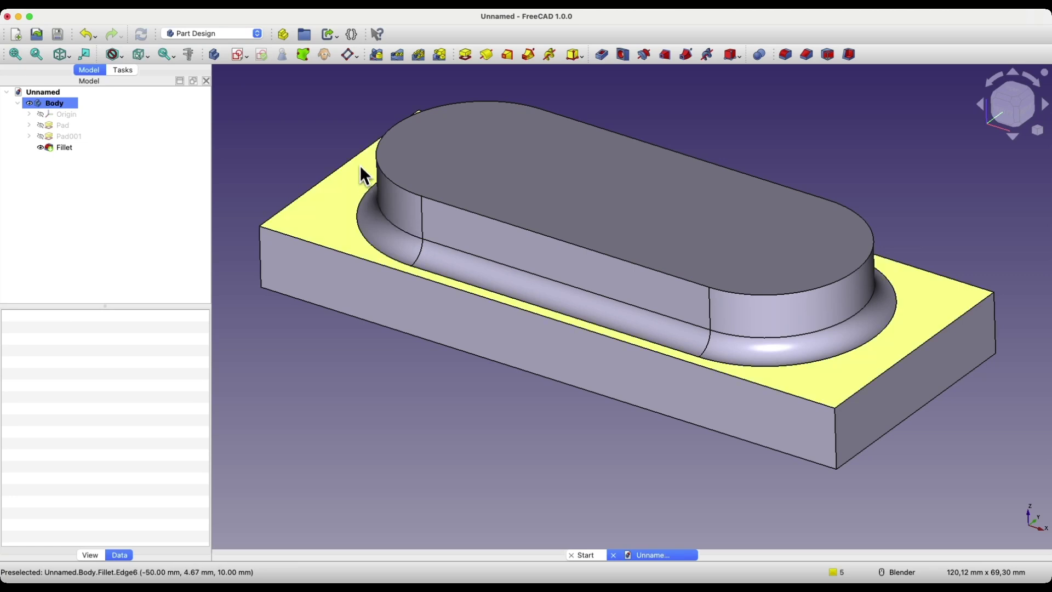
- Create a sketch on the YZ plane and import the pad's right side edge as external geometry
{"action": "left_click", "coordinate": [239, 54]}
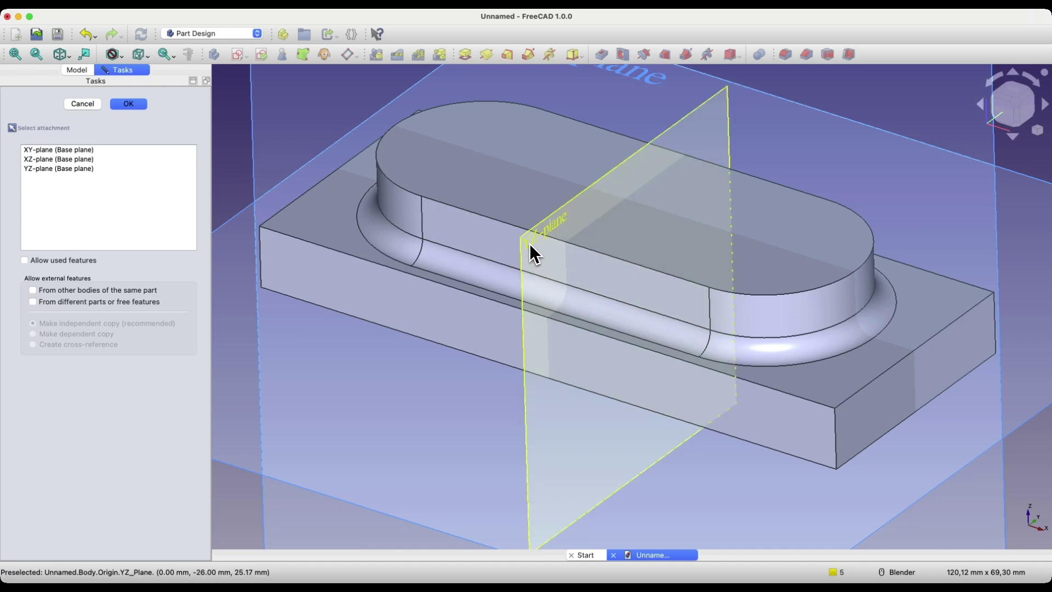
{"action": "left_click", "coordinate": [529, 243]}
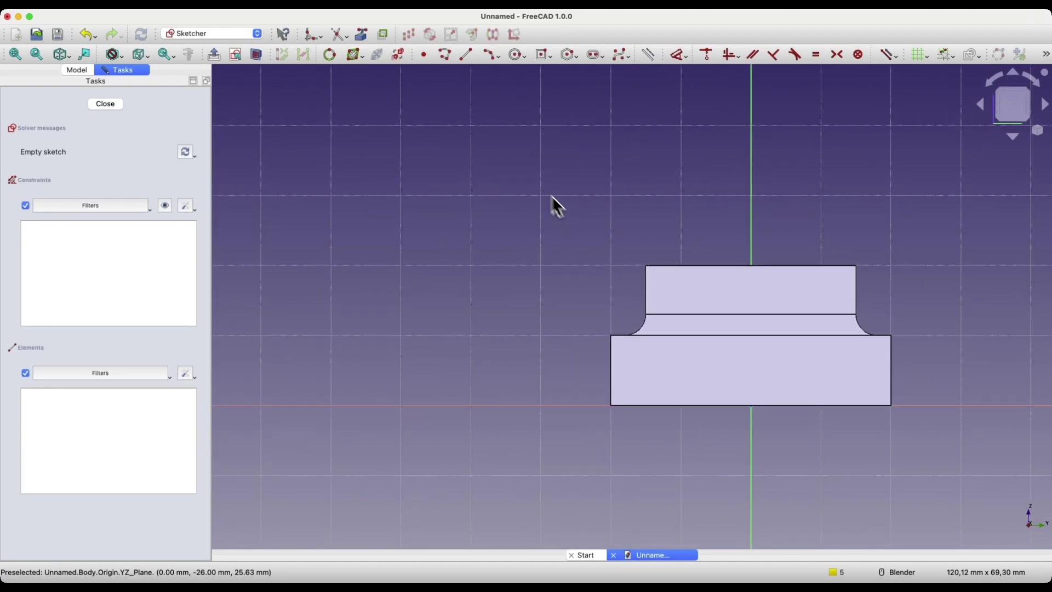
{"action": "left_click", "coordinate": [366, 38]}
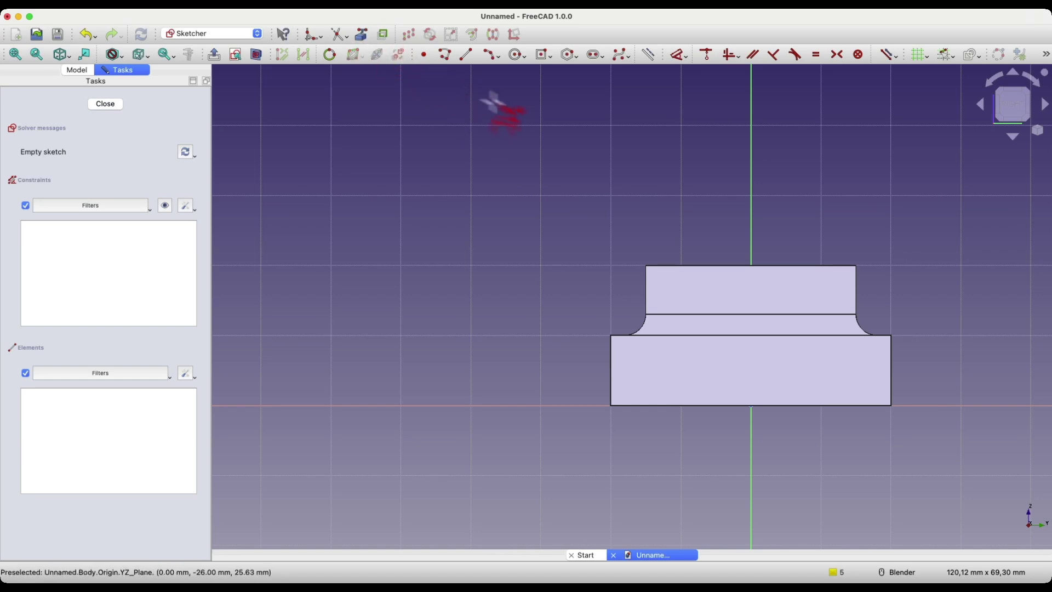
{"action": "left_click", "coordinate": [855, 280]}
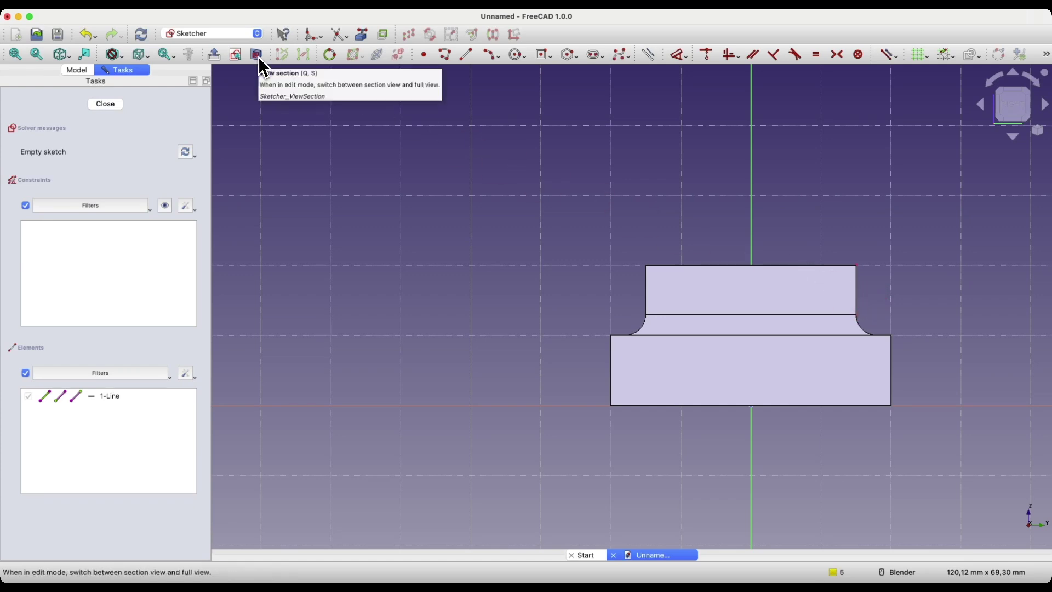
{"action": "scroll", "coordinate": [597, 268], "scroll_direction": "down", "scroll_amount": 5}
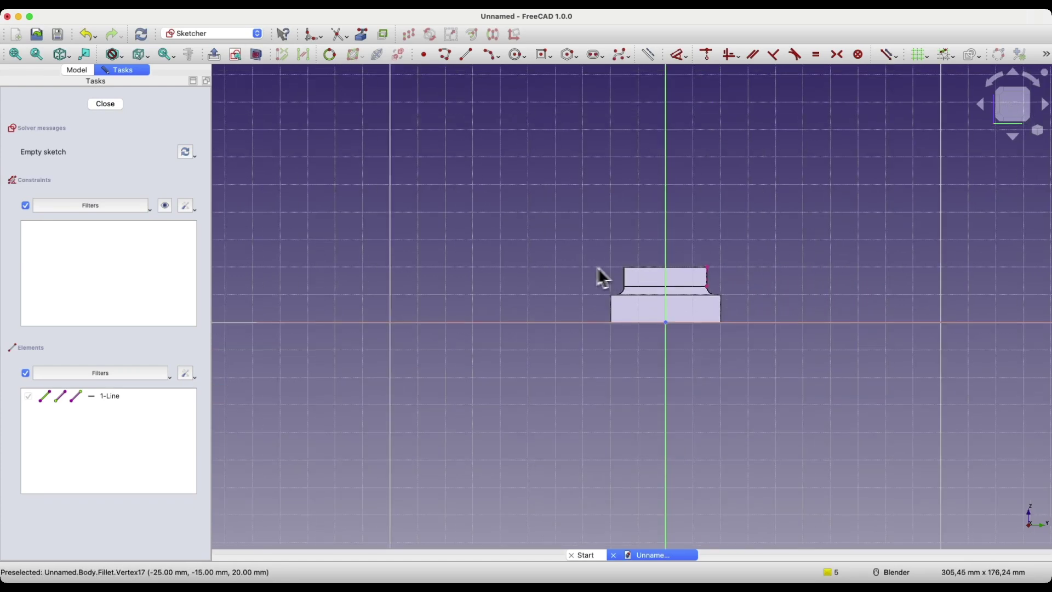
{"action": "scroll", "coordinate": [758, 275], "scroll_direction": "up", "scroll_amount": 5}
{"action": "scroll", "coordinate": [757, 275], "scroll_direction": "up", "scroll_amount": 2}
{"action": "scroll", "coordinate": [509, 270], "scroll_direction": "up", "scroll_amount": 3}
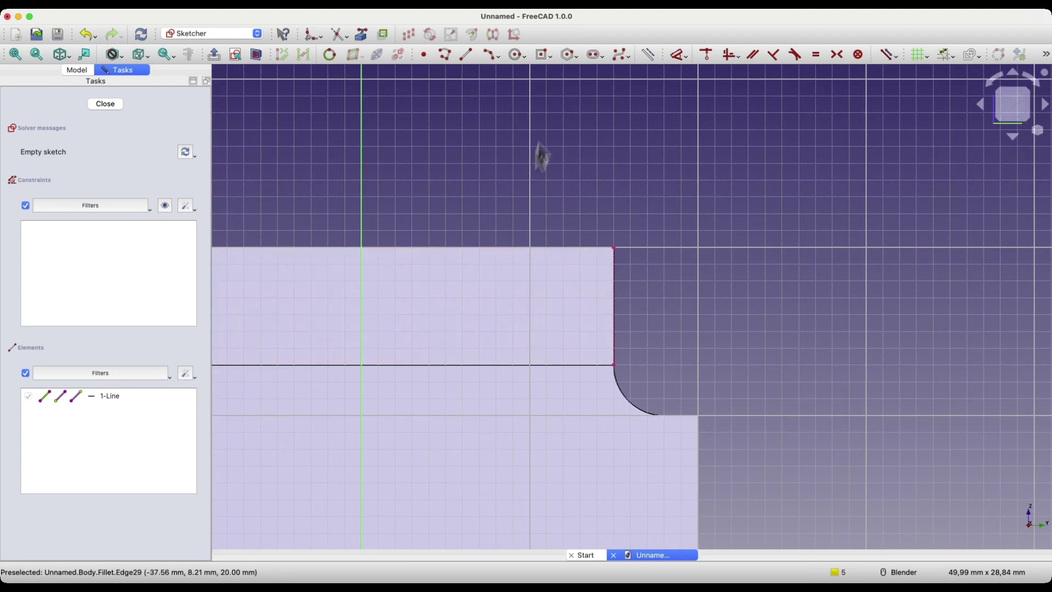
{"action": "left_click", "coordinate": [498, 58]}
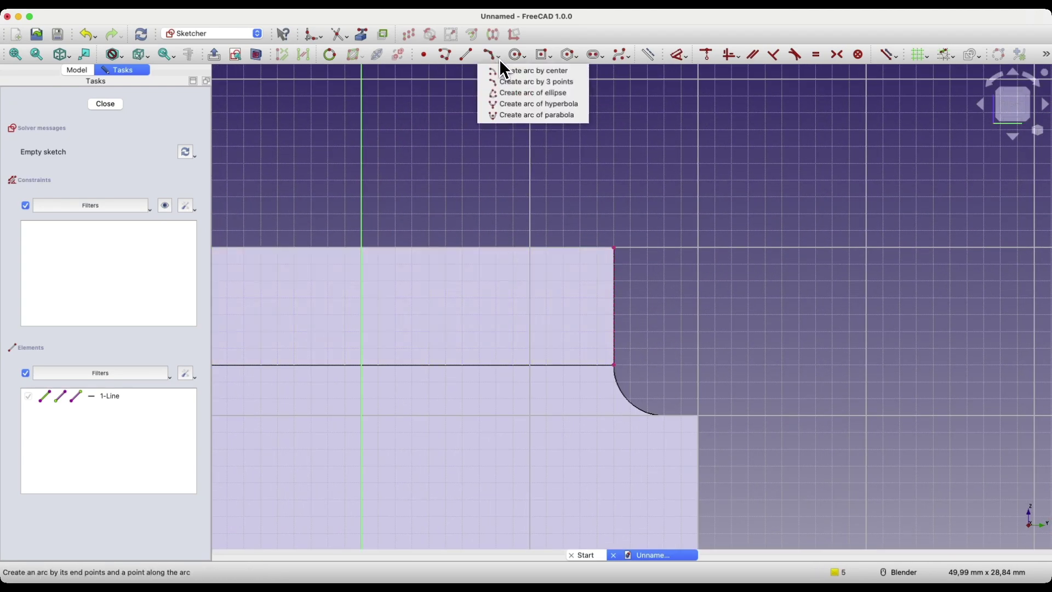
- Draw a three-point arc from the pad's top edge down to its side edge
{"action": "left_click", "coordinate": [531, 83]}
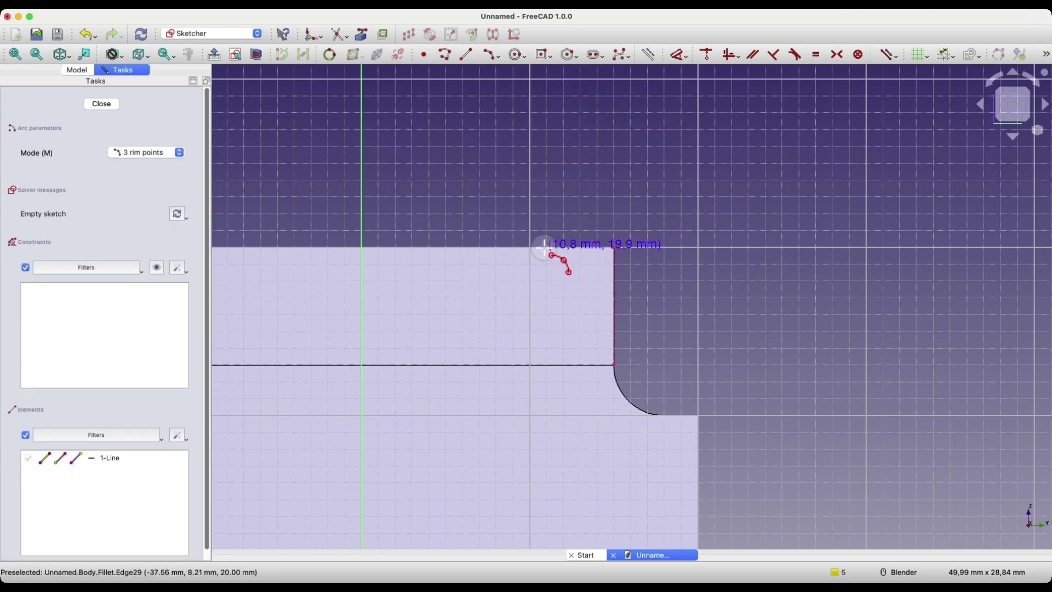
{"action": "left_click", "coordinate": [544, 248]}
{"action": "left_click", "coordinate": [614, 349]}
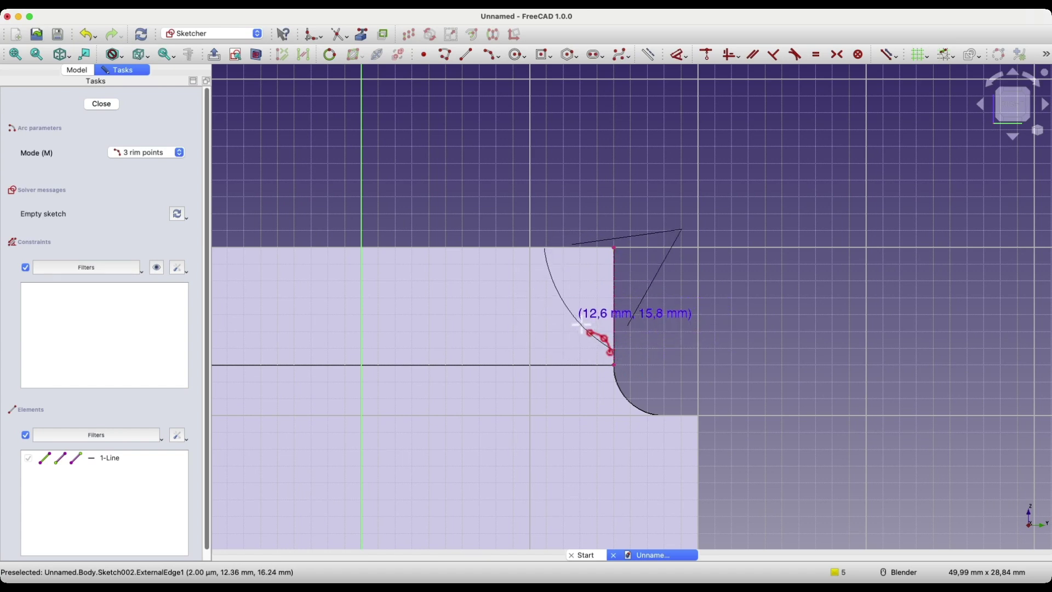
{"action": "left_click", "coordinate": [595, 290]}
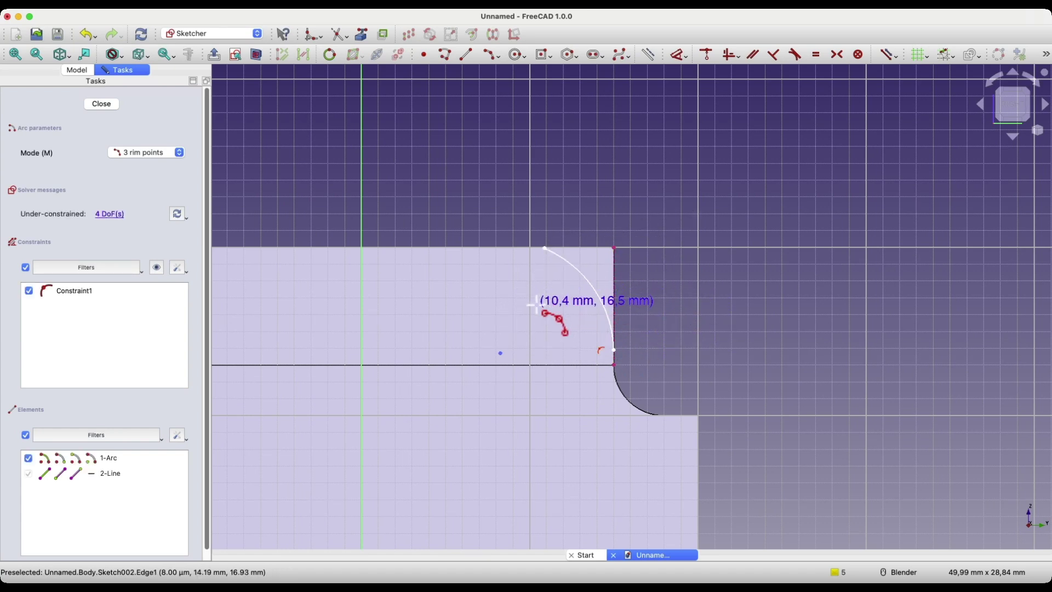
{"action": "right_click", "coordinate": [542, 300]}
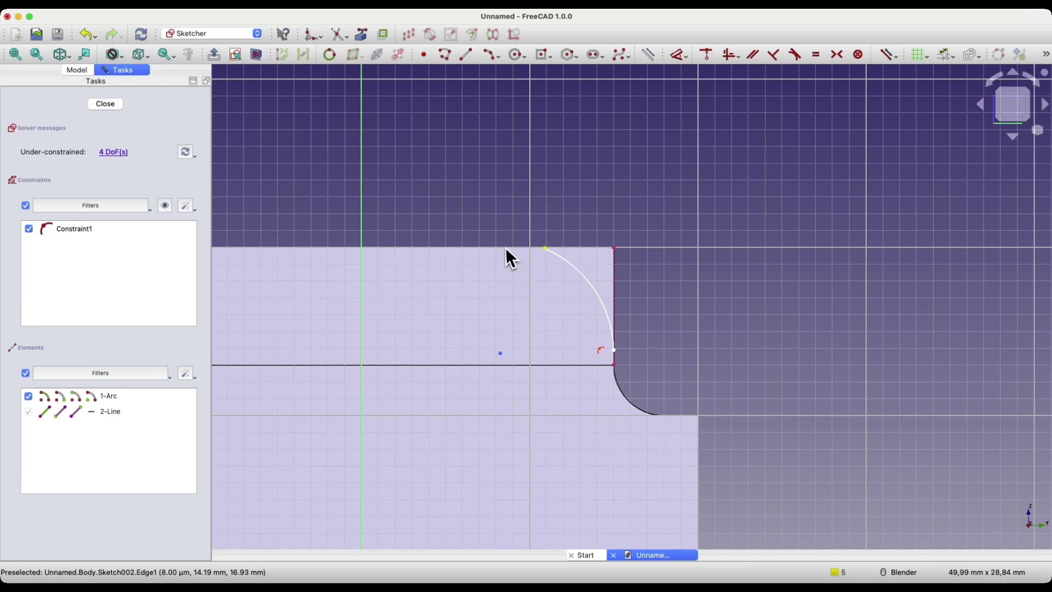
- Join the arc's lower end to the edge's endpoint and level its upper end with the edge top
{"action": "left_click", "coordinate": [614, 351]}
{"action": "left_click", "coordinate": [614, 366]}
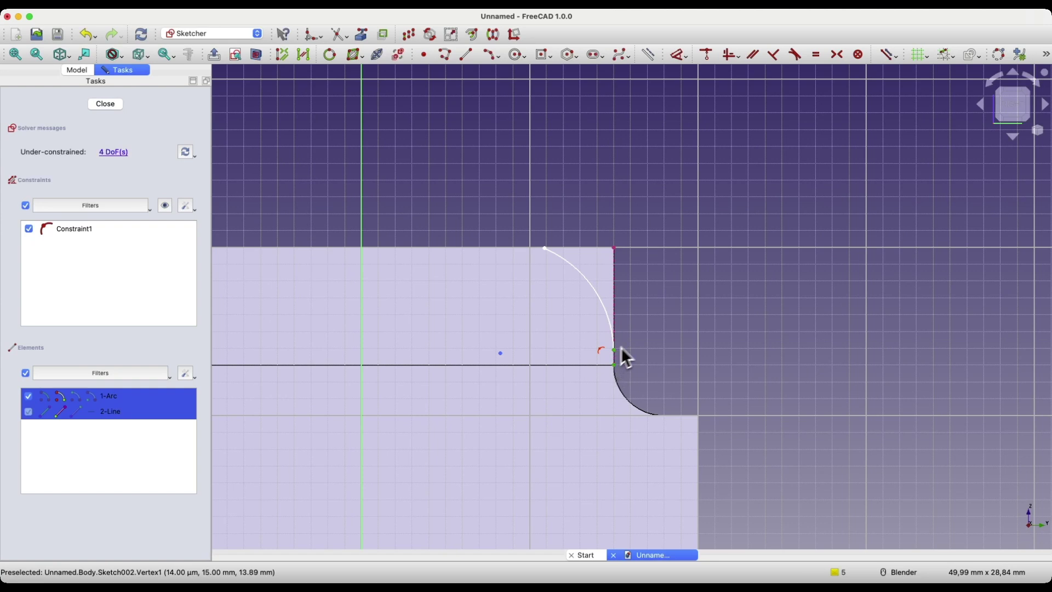
{"action": "left_click", "coordinate": [707, 54]}
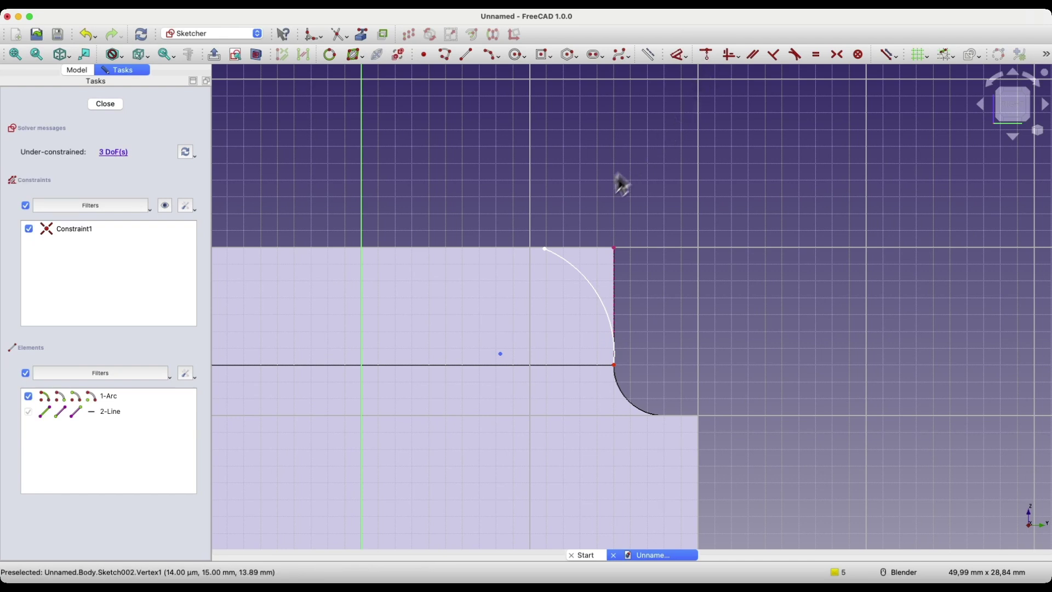
{"action": "left_click", "coordinate": [546, 250]}
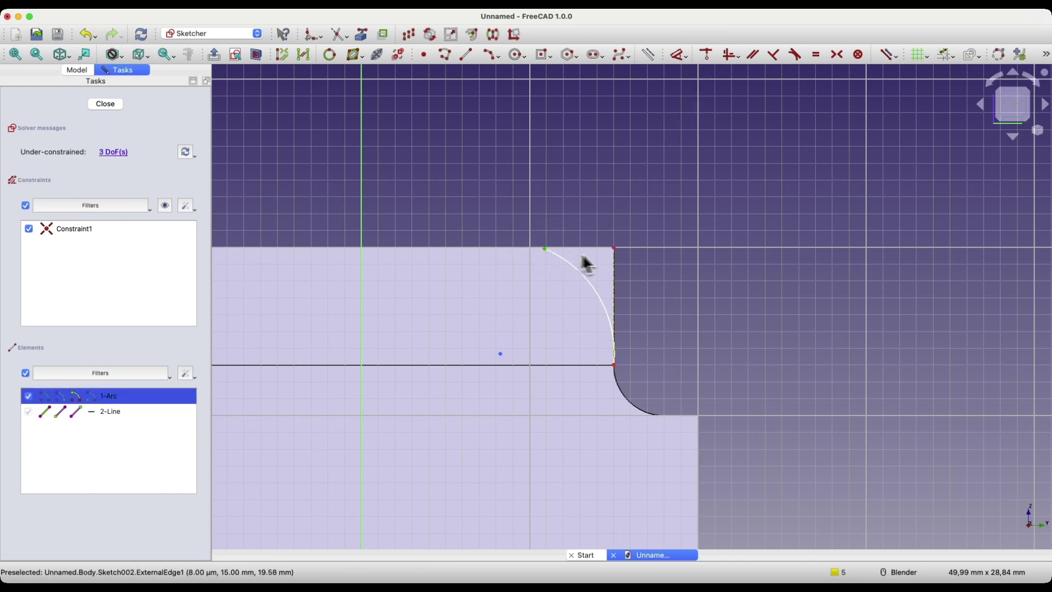
{"action": "left_click", "coordinate": [616, 249]}
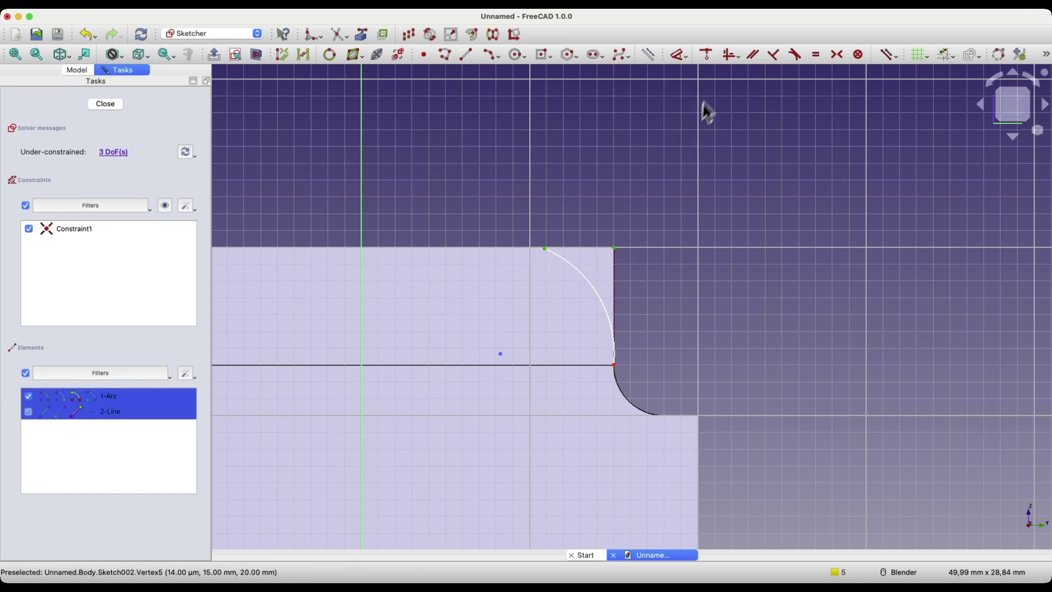
{"action": "left_click", "coordinate": [730, 56]}
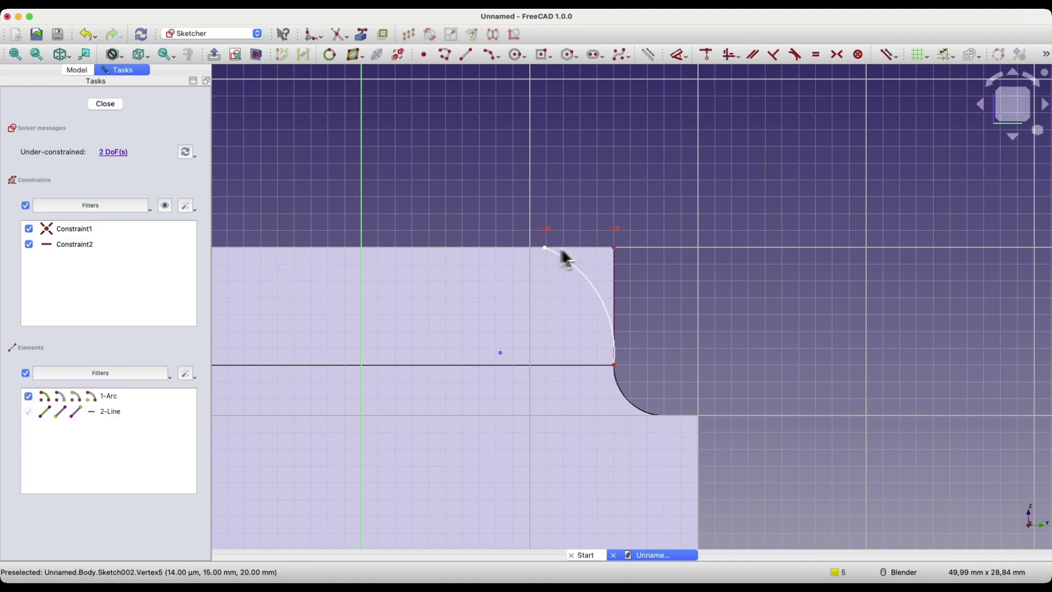
- Dimension the arc to a 7 mm radius and a 7 mm horizontal distance
{"action": "left_click", "coordinate": [590, 275]}
{"action": "key", "text": "d"}
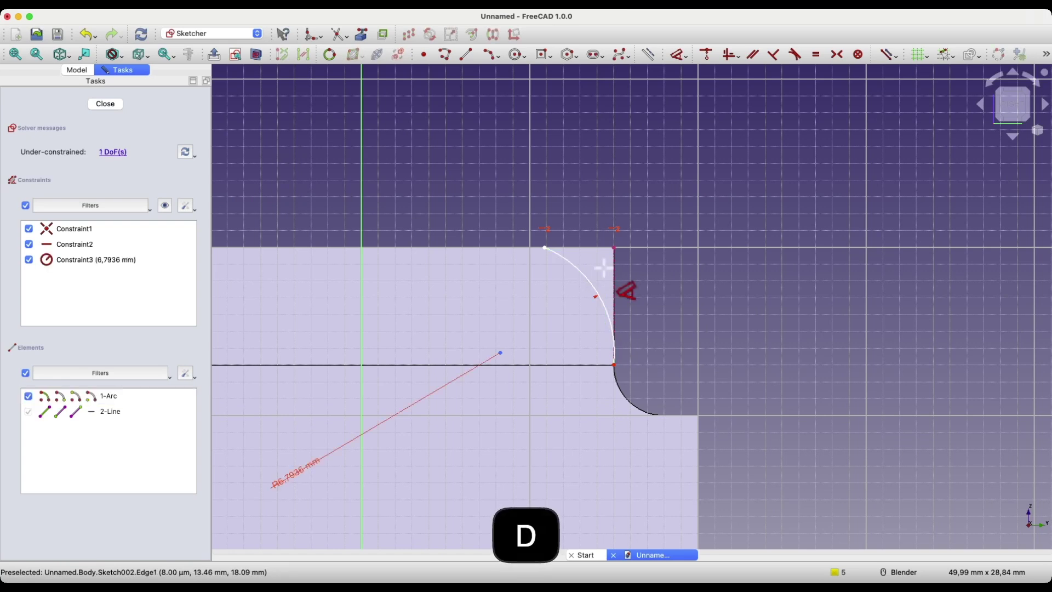
{"action": "left_click", "coordinate": [691, 195]}
{"action": "type", "text": "7"}
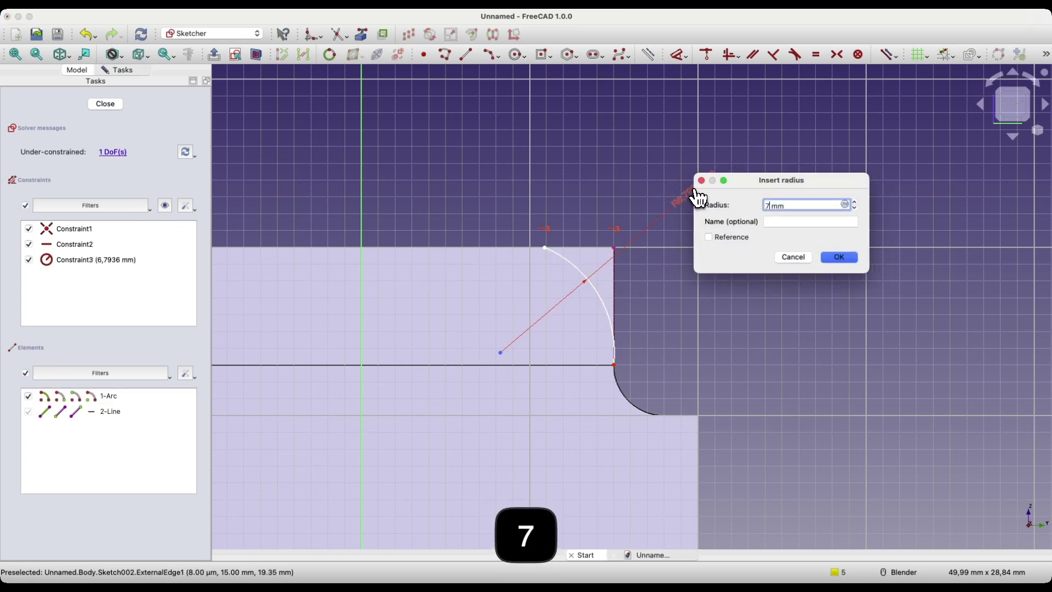
{"action": "key", "text": "Return"}
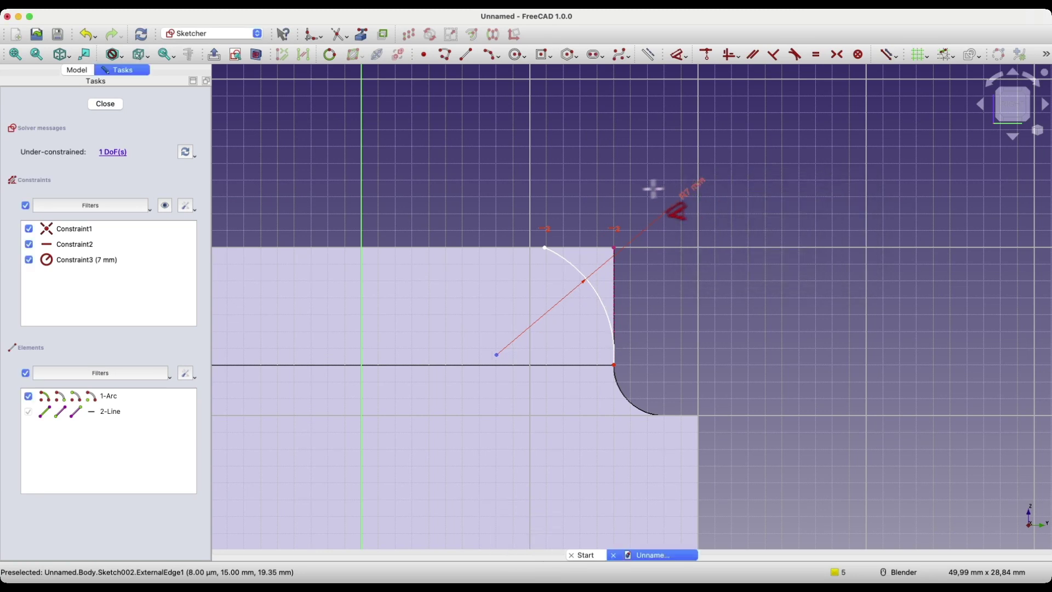
{"action": "left_click", "coordinate": [545, 247]}
{"action": "left_click", "coordinate": [614, 247]}
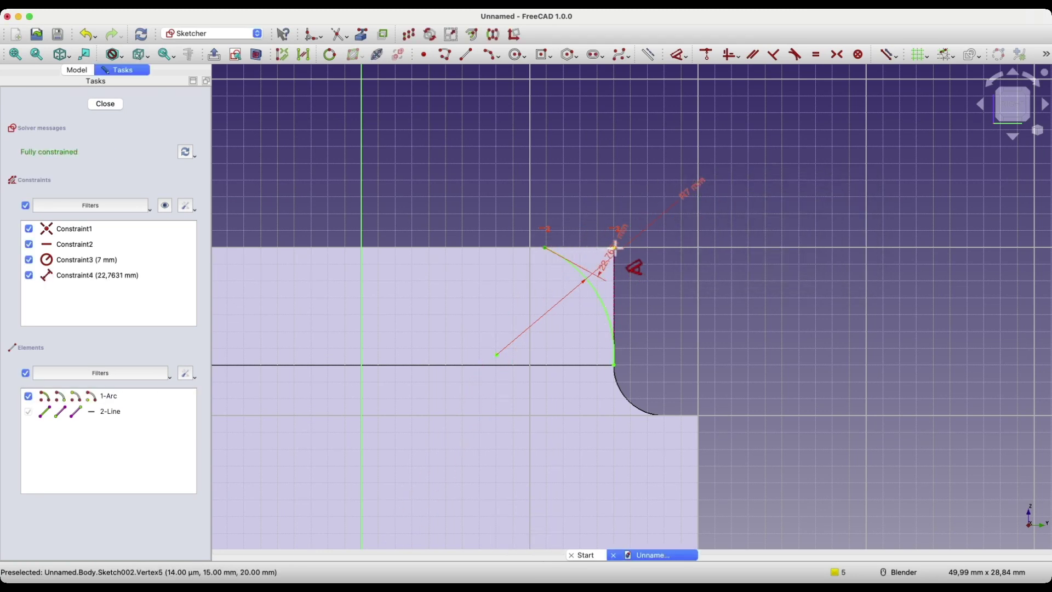
{"action": "left_click", "coordinate": [594, 213]}
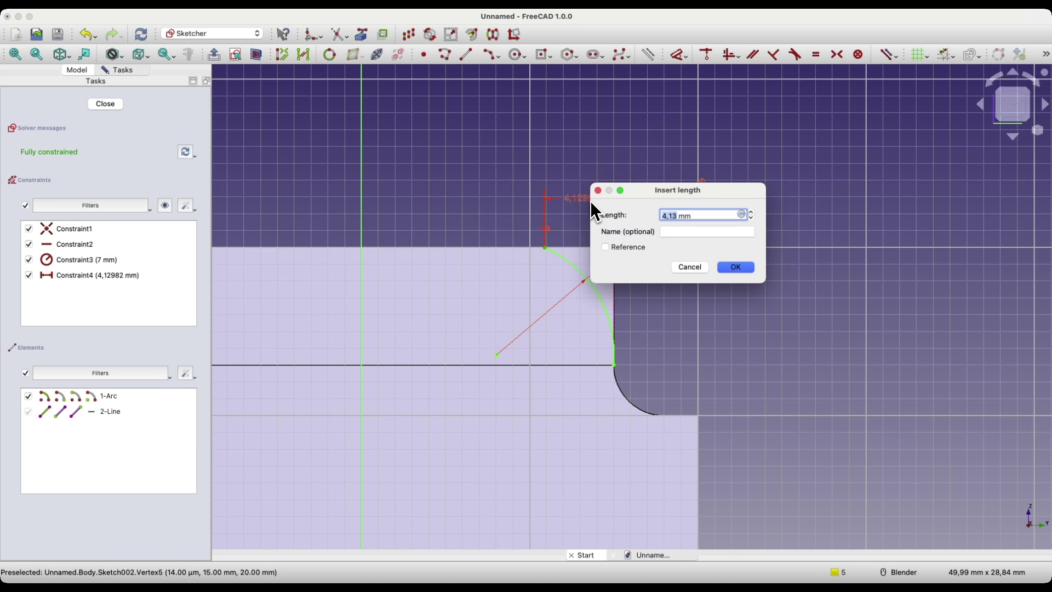
{"action": "type", "text": "7"}
{"action": "key", "text": "Return"}
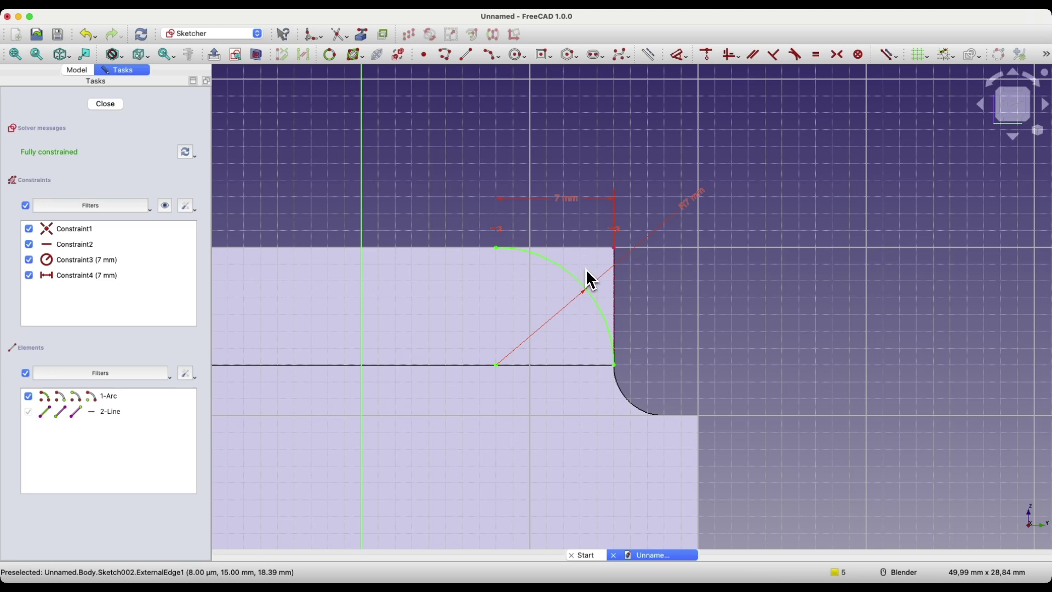
- Draw a polyline triangle from both fillet-arc ends to an apex above-right, then drag the apex into place
{"action": "left_click", "coordinate": [445, 55]}
{"action": "left_click", "coordinate": [497, 248]}
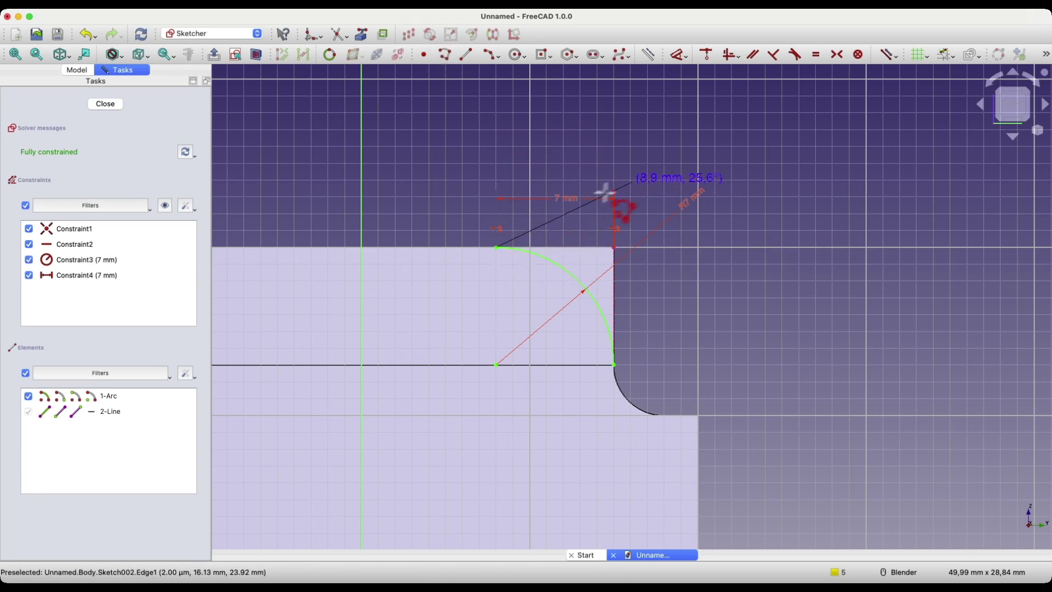
{"action": "left_click", "coordinate": [663, 172]}
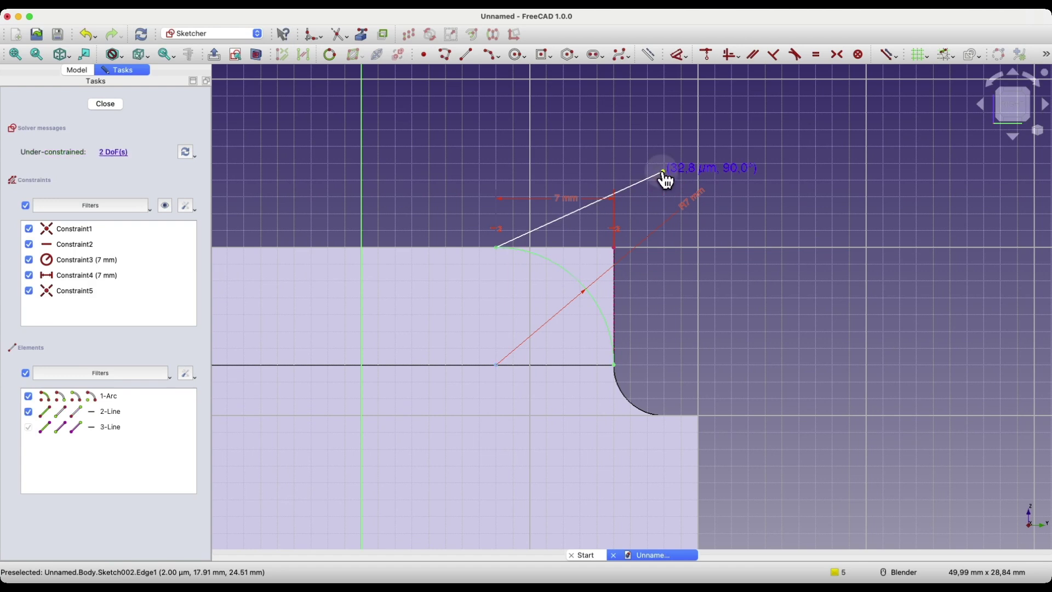
{"action": "left_click", "coordinate": [615, 364]}
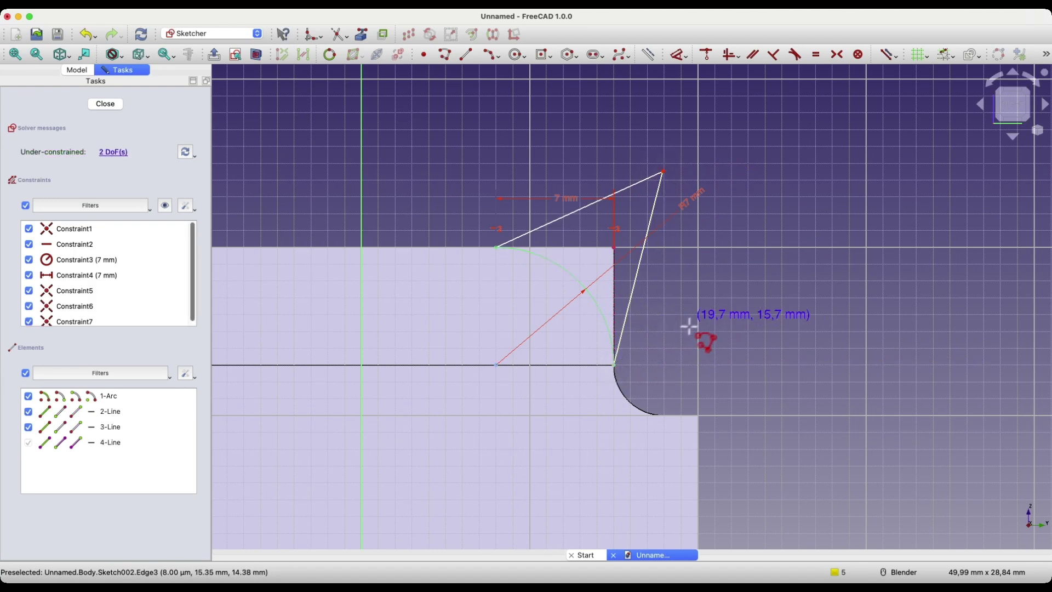
{"action": "key", "text": "Escape"}
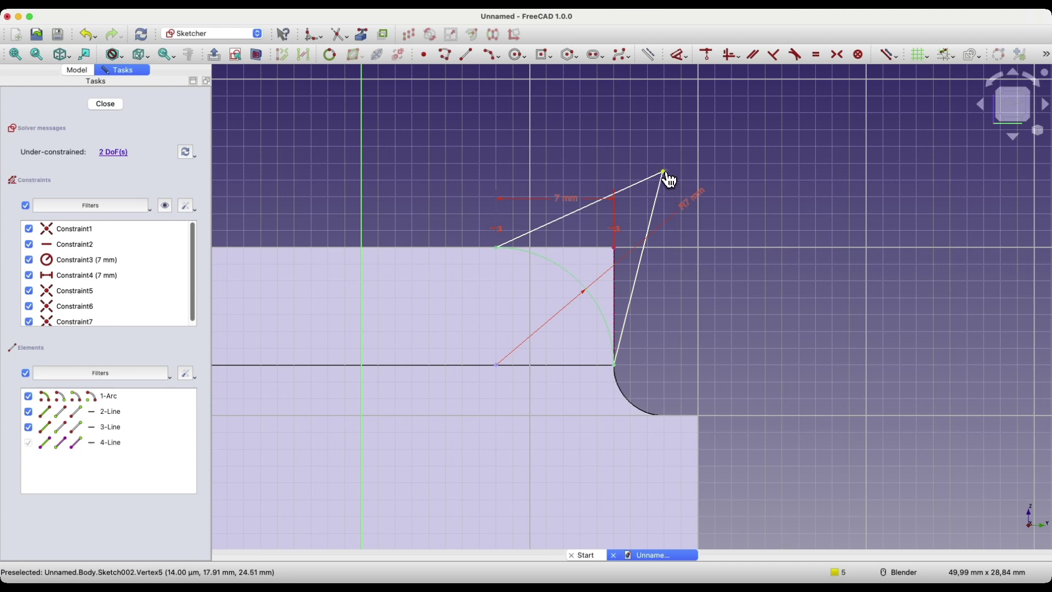
{"action": "left_click_drag", "start_coordinate": [663, 171], "coordinate": [692, 174]}
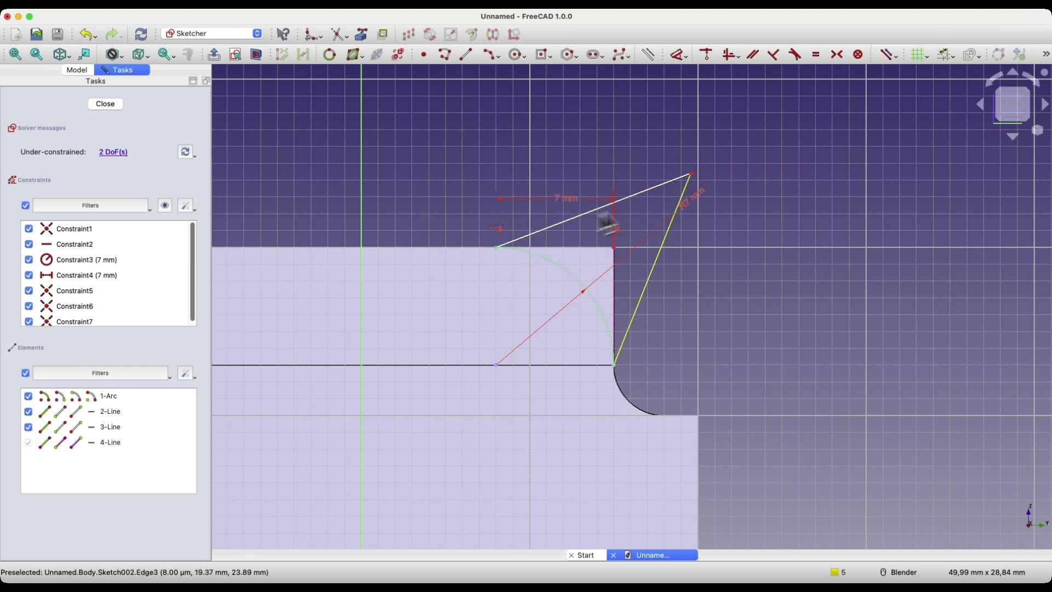
{"action": "left_click_drag", "start_coordinate": [691, 173], "coordinate": [682, 173]}
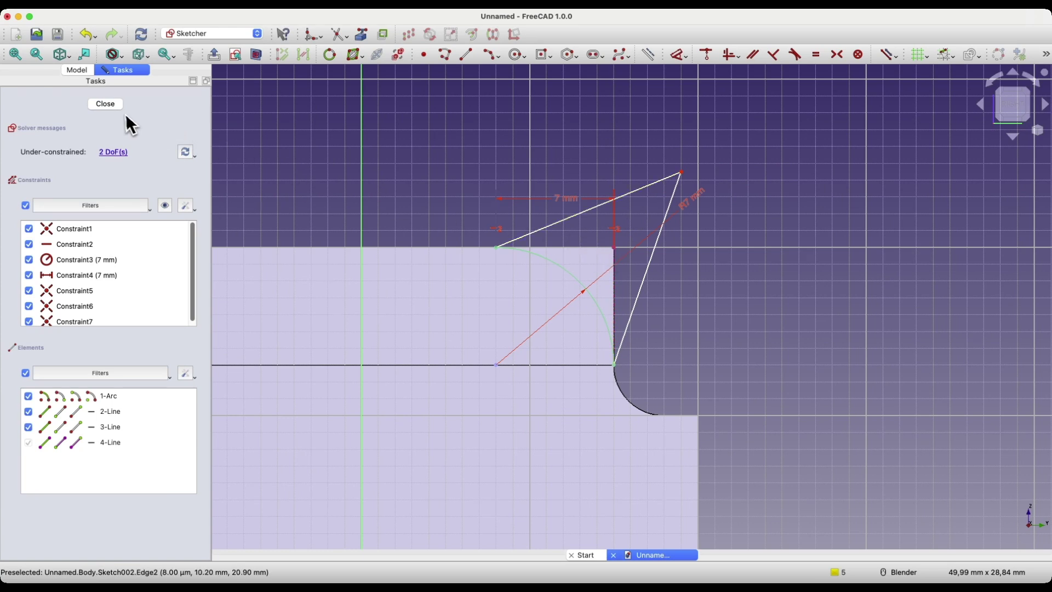
- Close the triangle sketch and orbit the 3D view of the block
{"action": "left_click", "coordinate": [105, 104]}
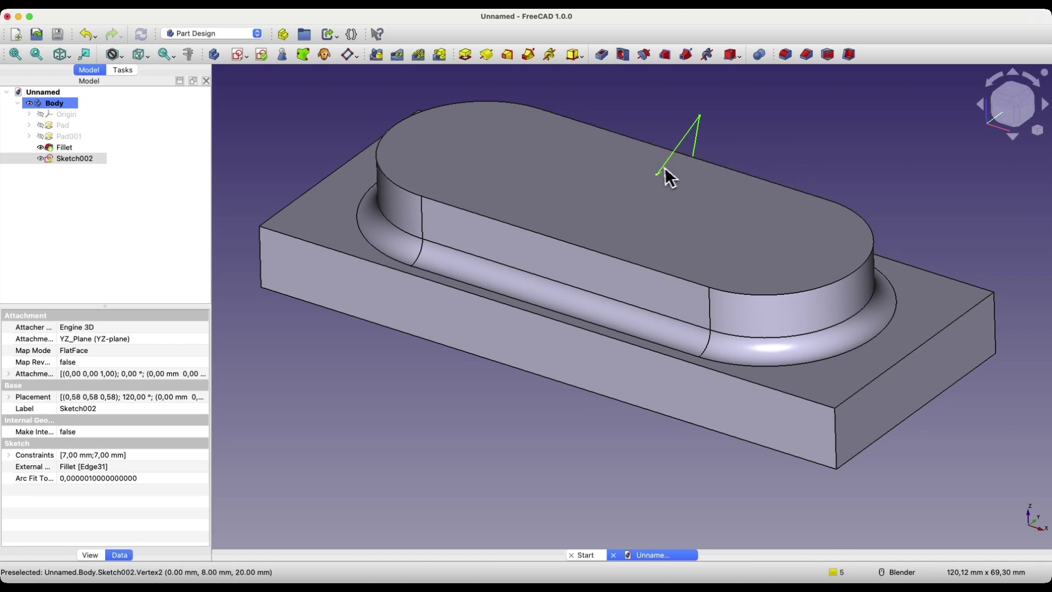
{"action": "middle_click_drag", "start_coordinate": [680, 205], "coordinate": [700, 229]}
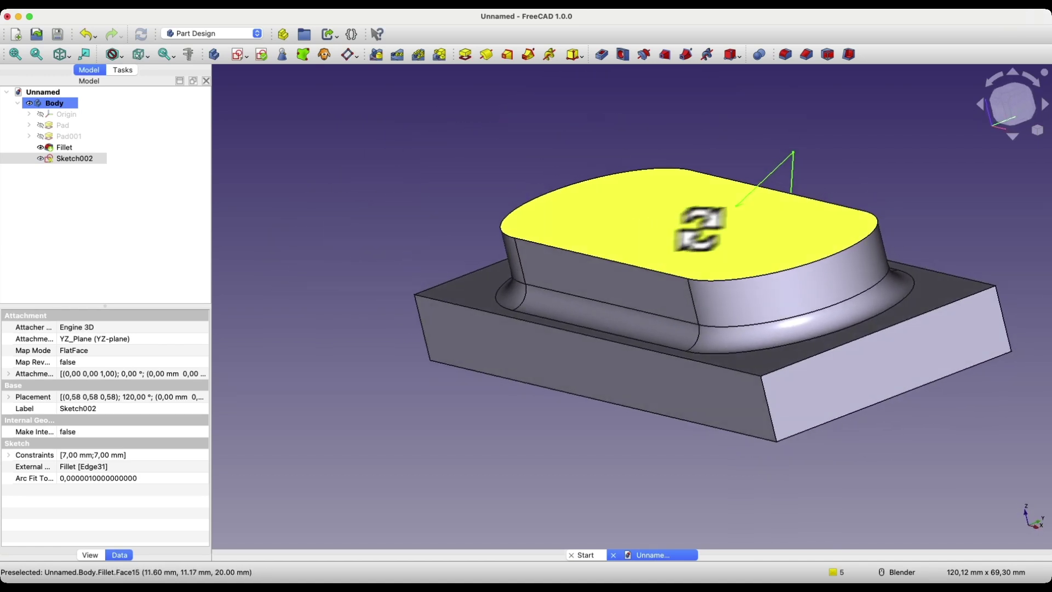
{"action": "left_click", "coordinate": [791, 167]}
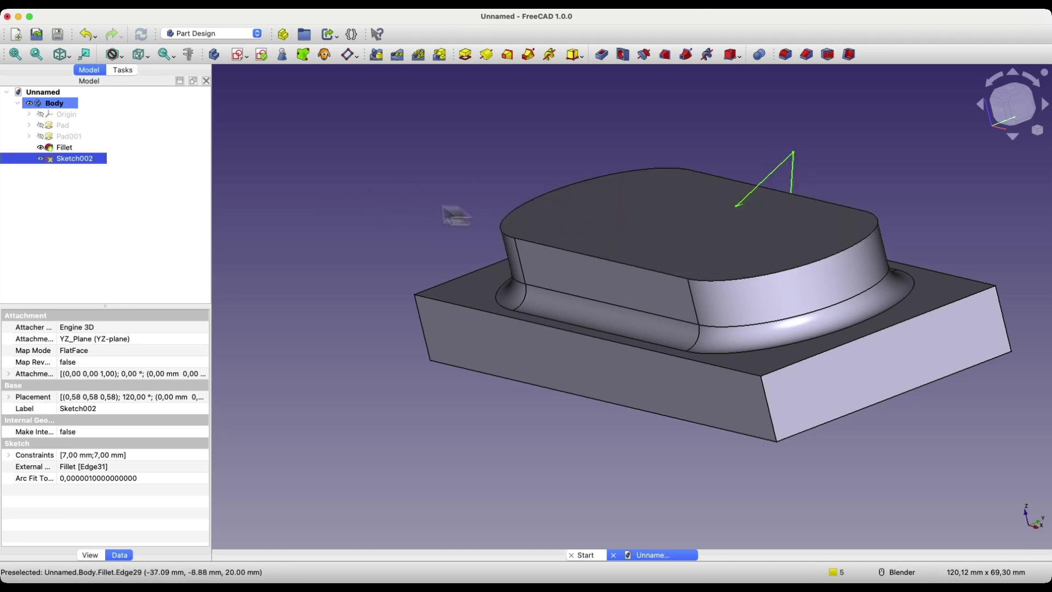
- Expand Pad001, toggle Sketch001's visibility off and back on, and select Sketch002
{"action": "left_click", "coordinate": [30, 137]}
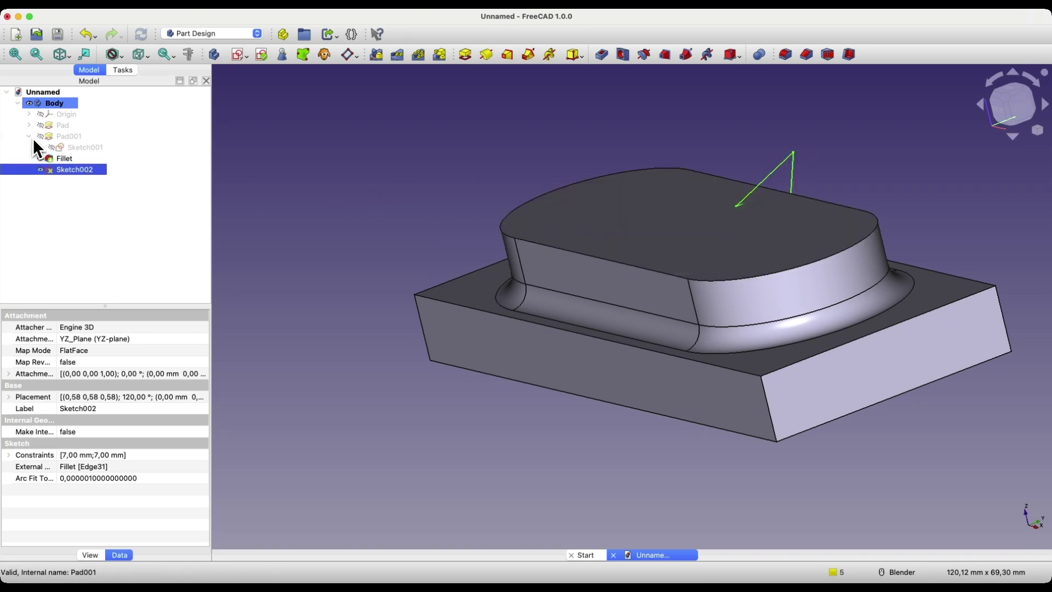
{"action": "left_click", "coordinate": [77, 147]}
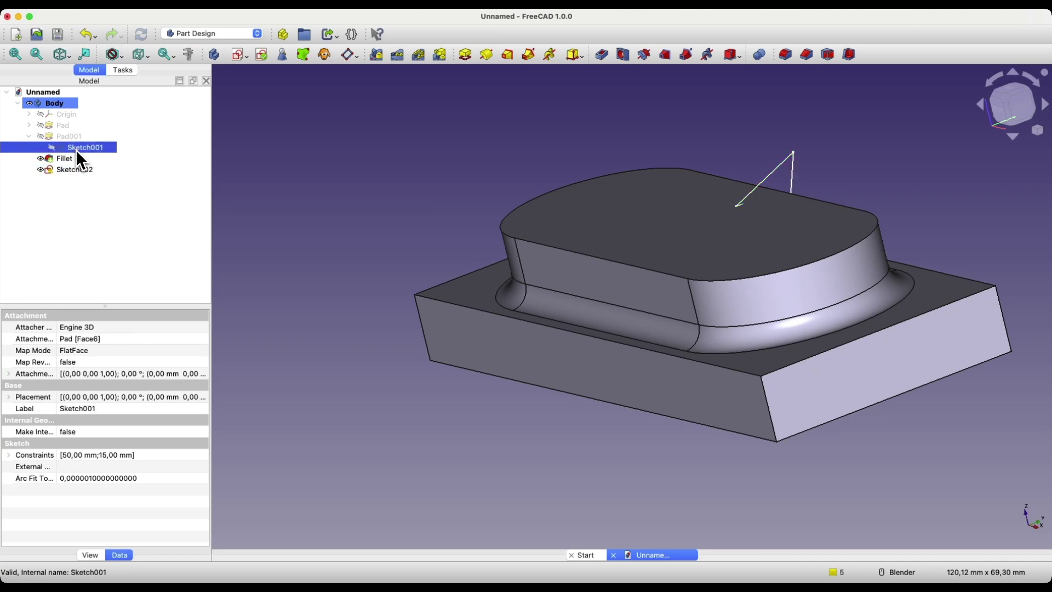
{"action": "key", "text": "space"}
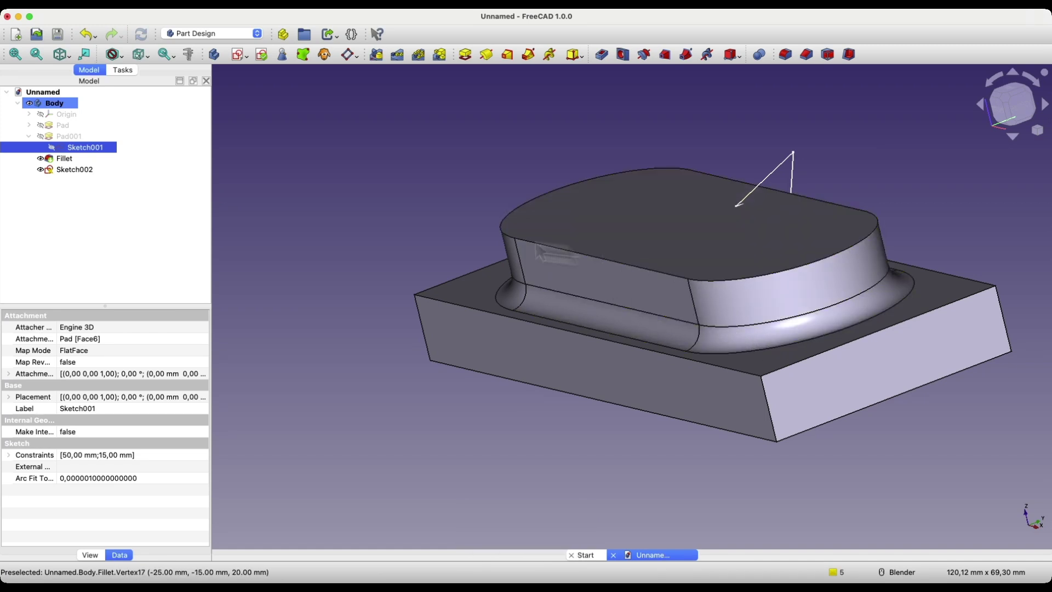
{"action": "key", "text": "space"}
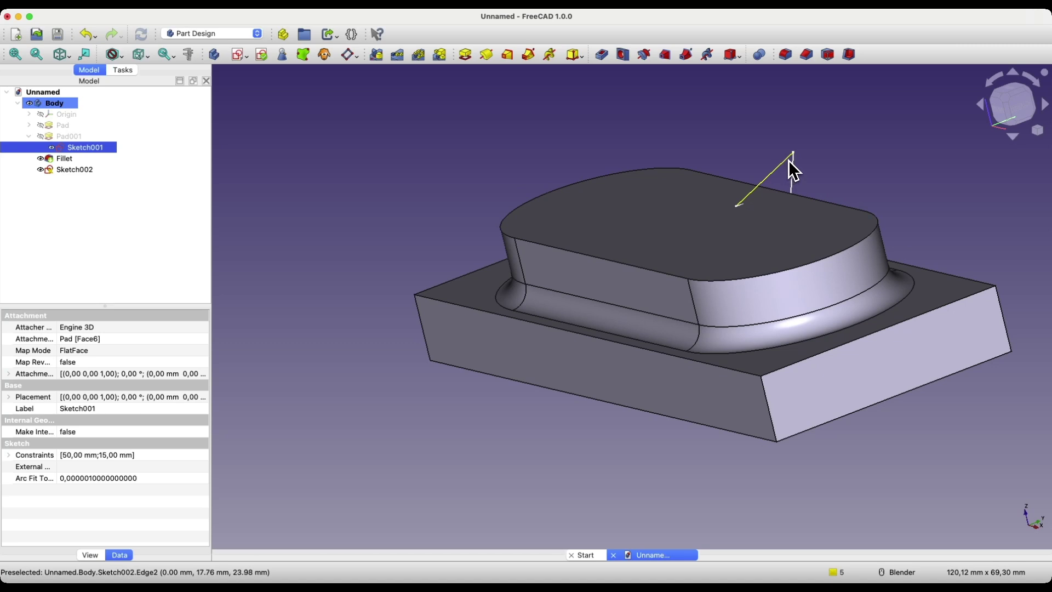
{"action": "left_click", "coordinate": [64, 169]}
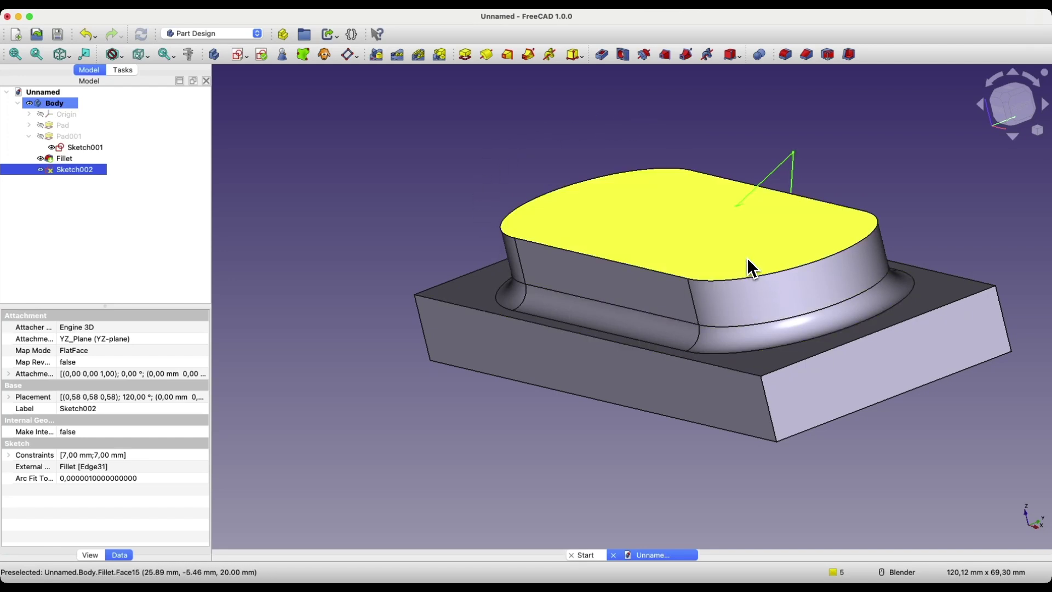
- Create a subtractive pipe sweeping the Sketch002 triangle along the Sketch001 pad outline
{"action": "left_click", "coordinate": [687, 59]}
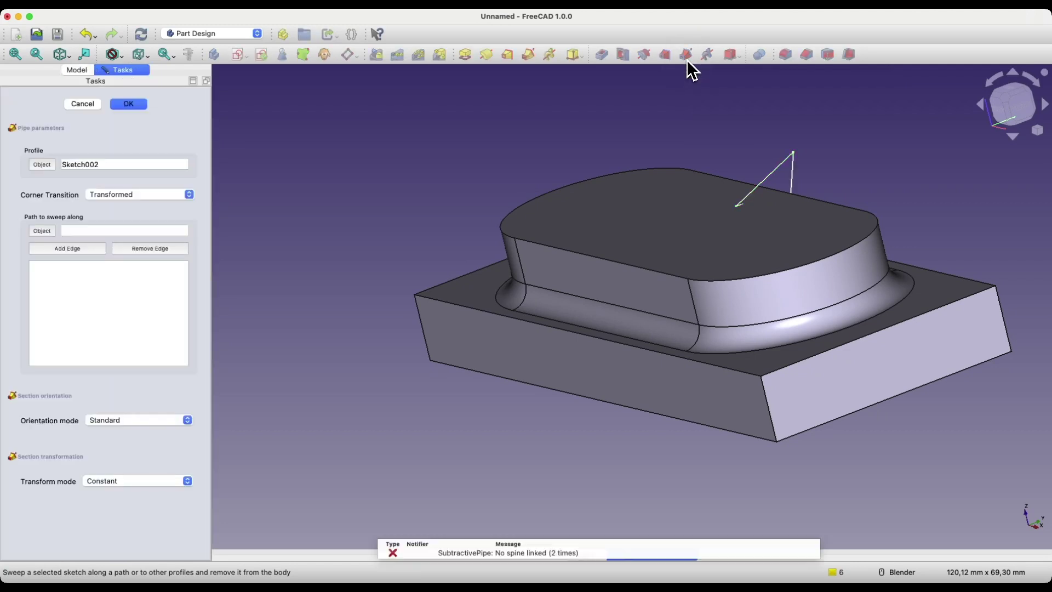
{"action": "left_click", "coordinate": [54, 233]}
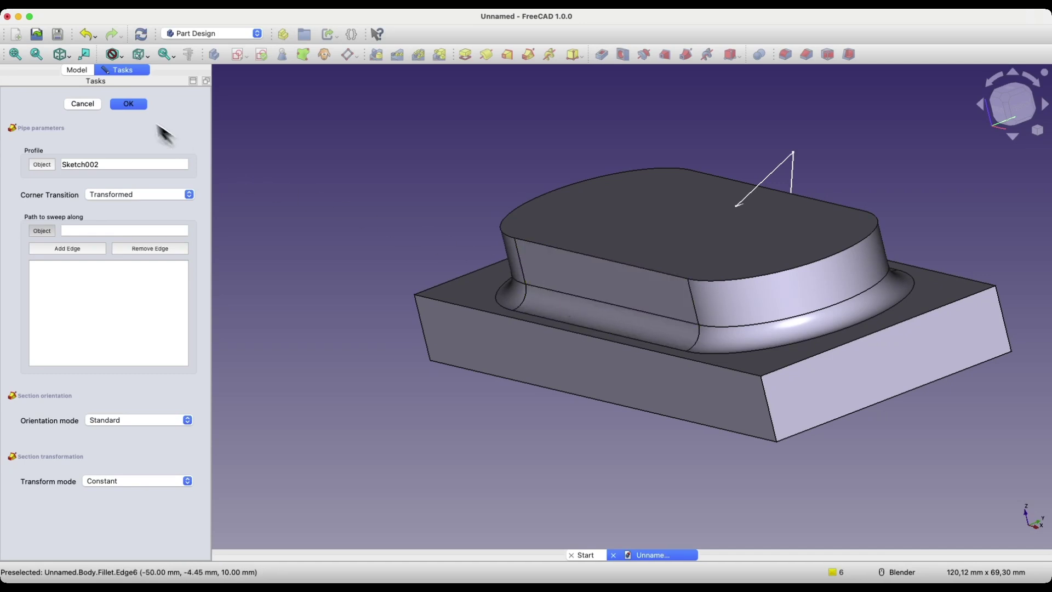
{"action": "left_click", "coordinate": [76, 70]}
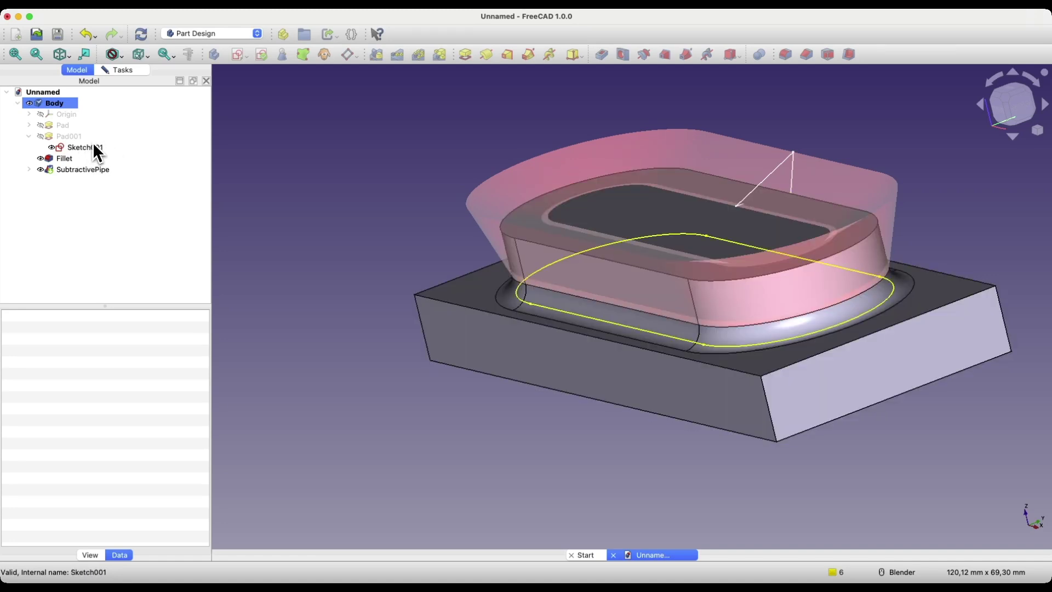
{"action": "left_click", "coordinate": [131, 73]}
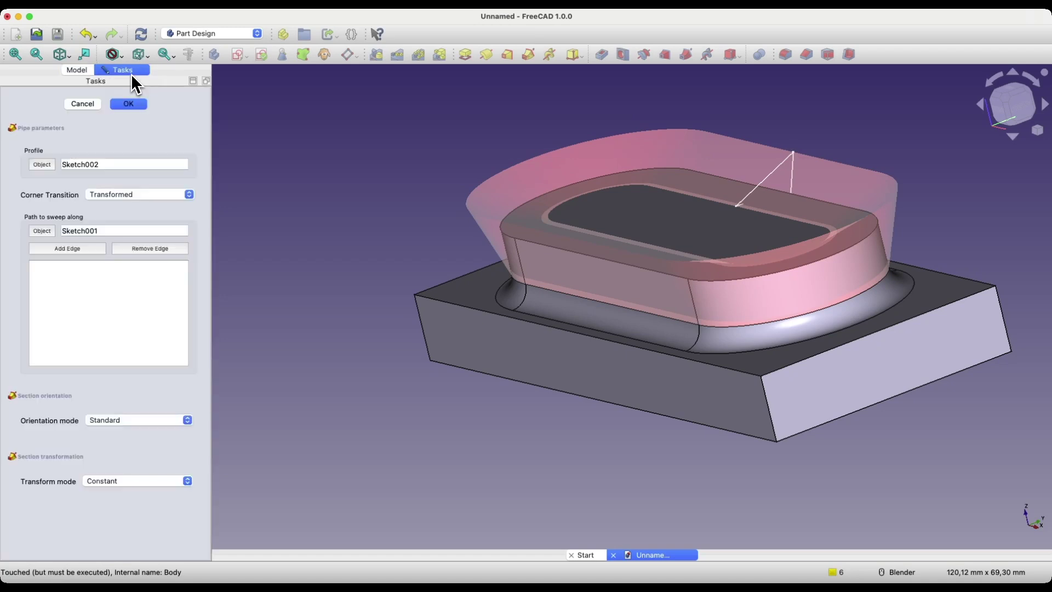
{"action": "left_click", "coordinate": [130, 104]}
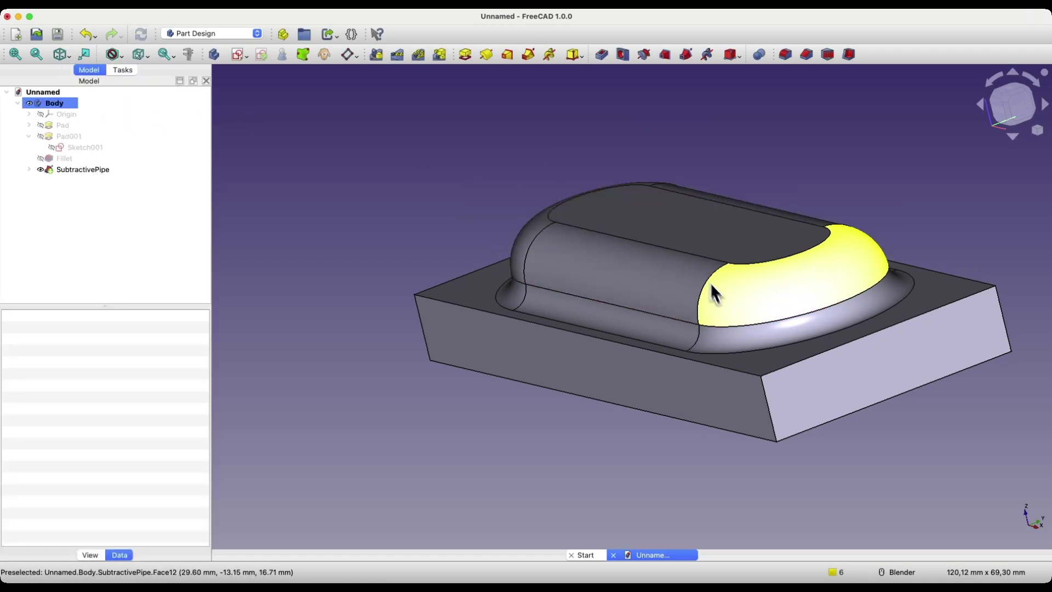
{"action": "middle_click_drag", "start_coordinate": [715, 294], "coordinate": [685, 338]}
{"action": "scroll", "coordinate": [686, 338], "scroll_direction": "up", "scroll_amount": 10}
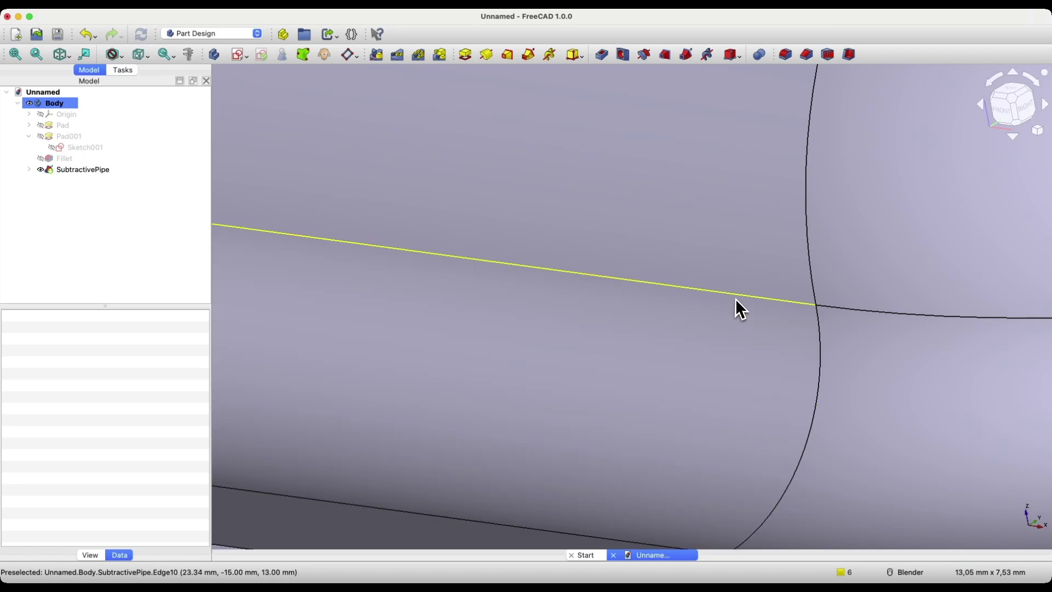
{"action": "left_click", "coordinate": [712, 316]}
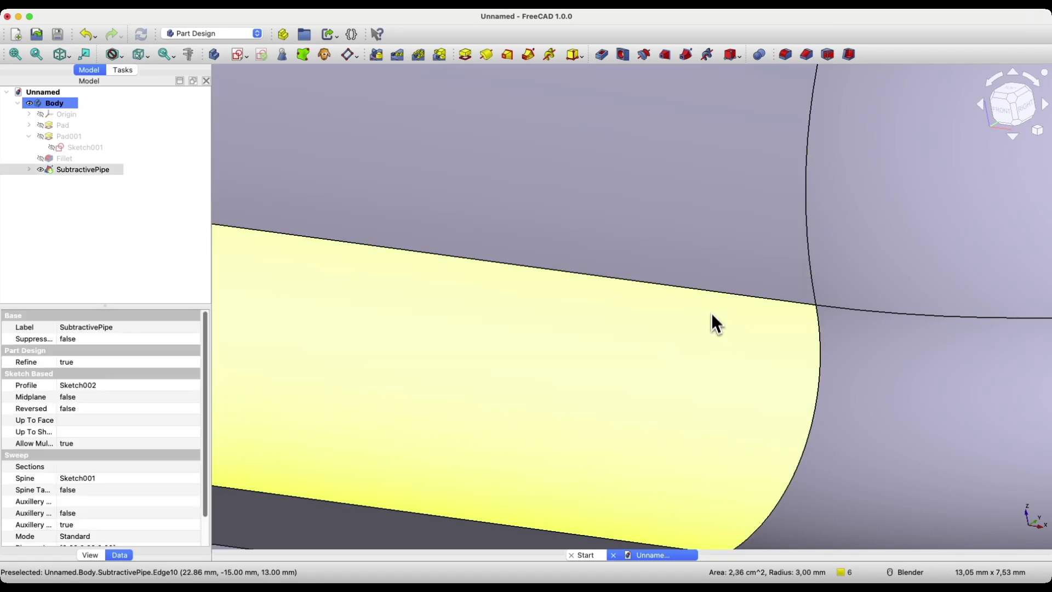
{"action": "left_click", "coordinate": [709, 254]}
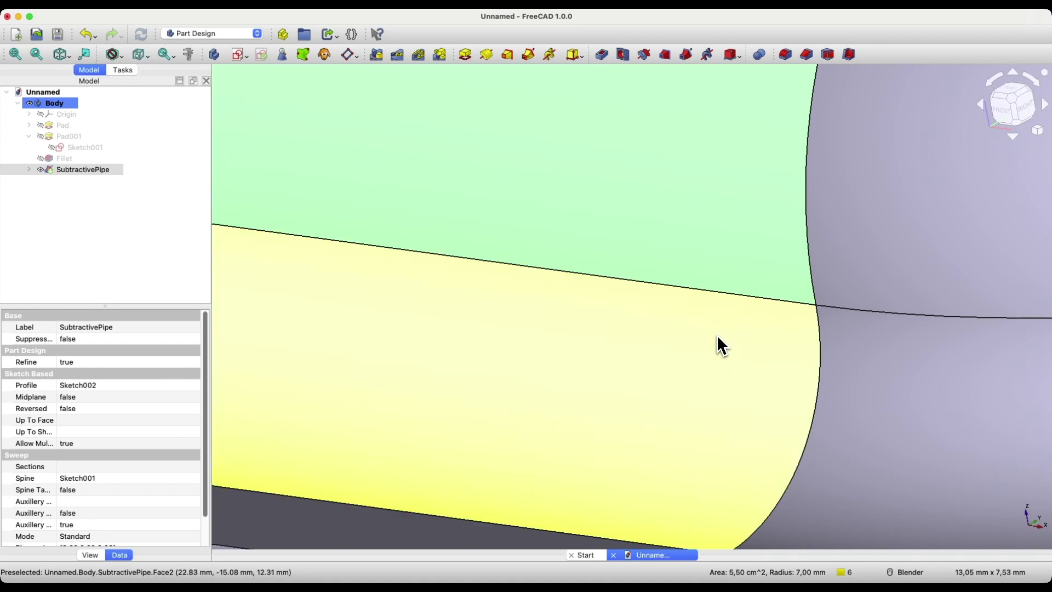
{"action": "scroll", "coordinate": [722, 345], "scroll_direction": "down", "scroll_amount": 10}
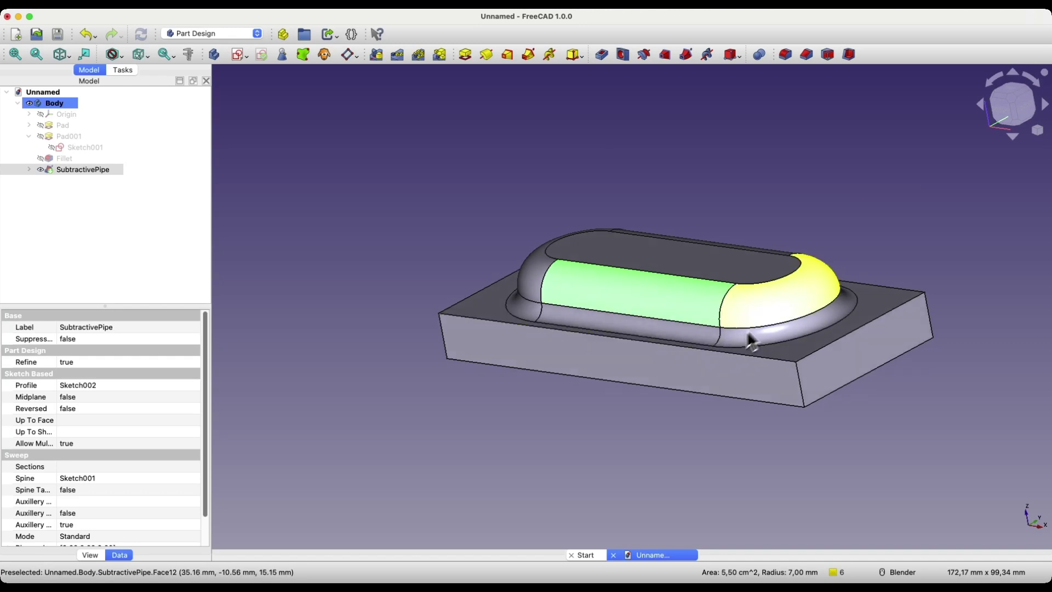
{"action": "middle_click_drag", "start_coordinate": [750, 340], "coordinate": [836, 364]}
{"action": "left_click", "coordinate": [334, 134]}
{"action": "scroll", "coordinate": [510, 246], "scroll_direction": "up", "scroll_amount": 10}
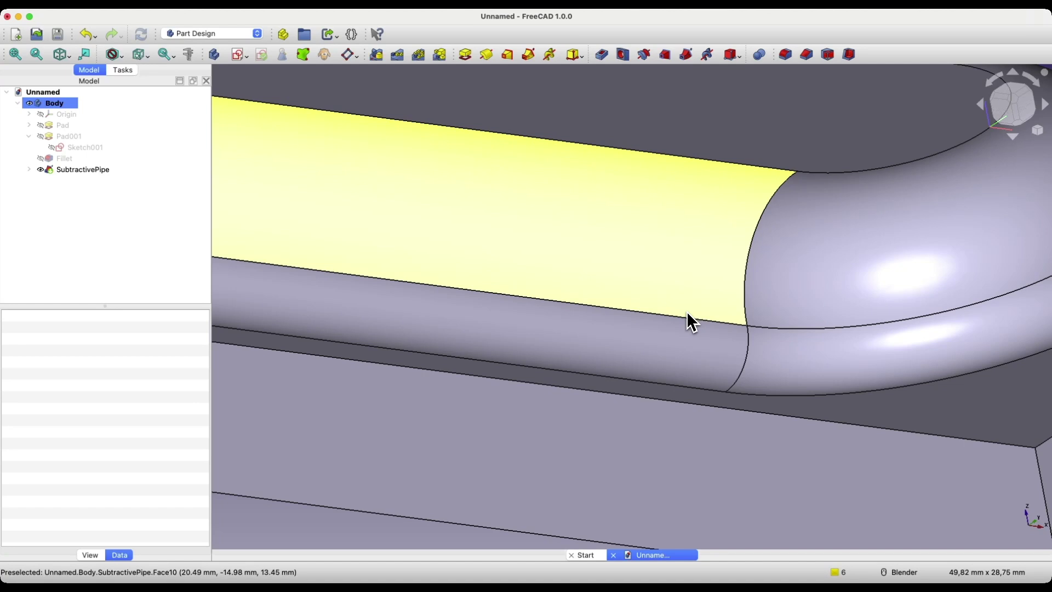
{"action": "scroll", "coordinate": [686, 311], "scroll_direction": "down", "scroll_amount": 6}
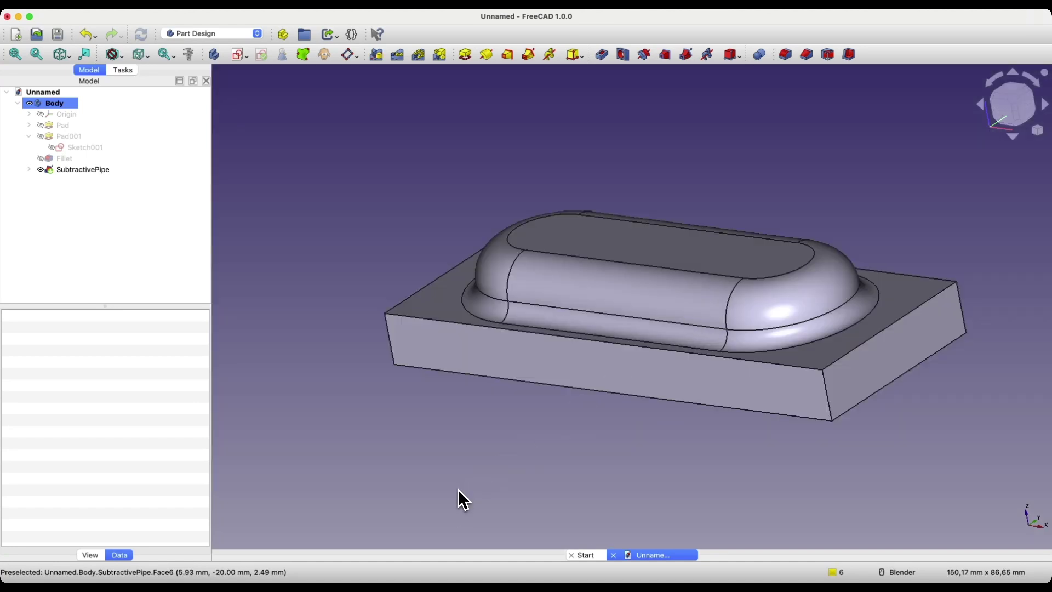